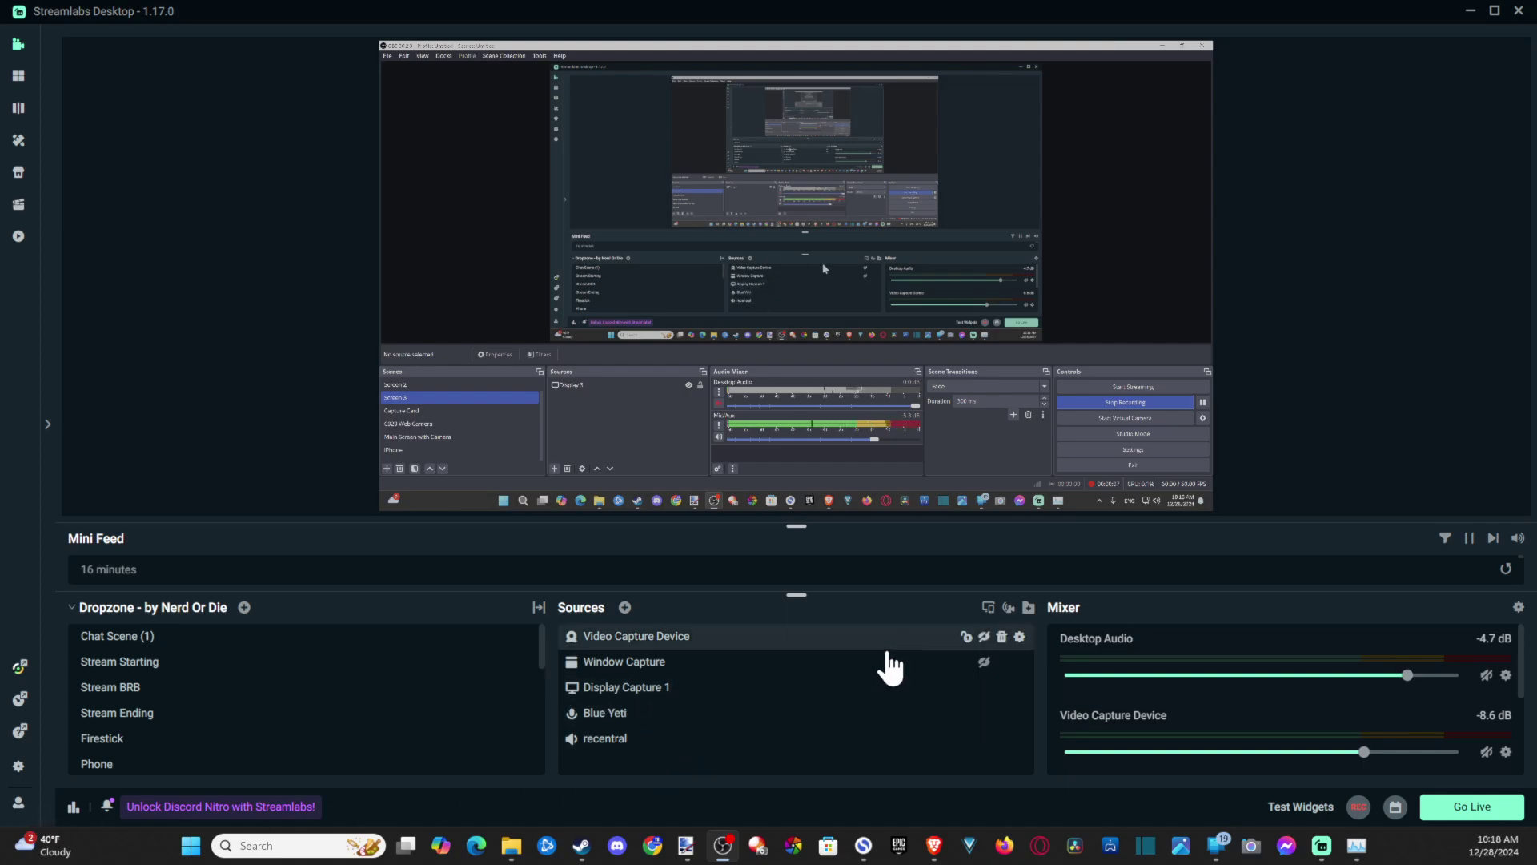
- Add a new Audio Input Capture source to the scene, naming it 'Capture Card'
{"action": "left_click", "coordinate": [625, 608]}
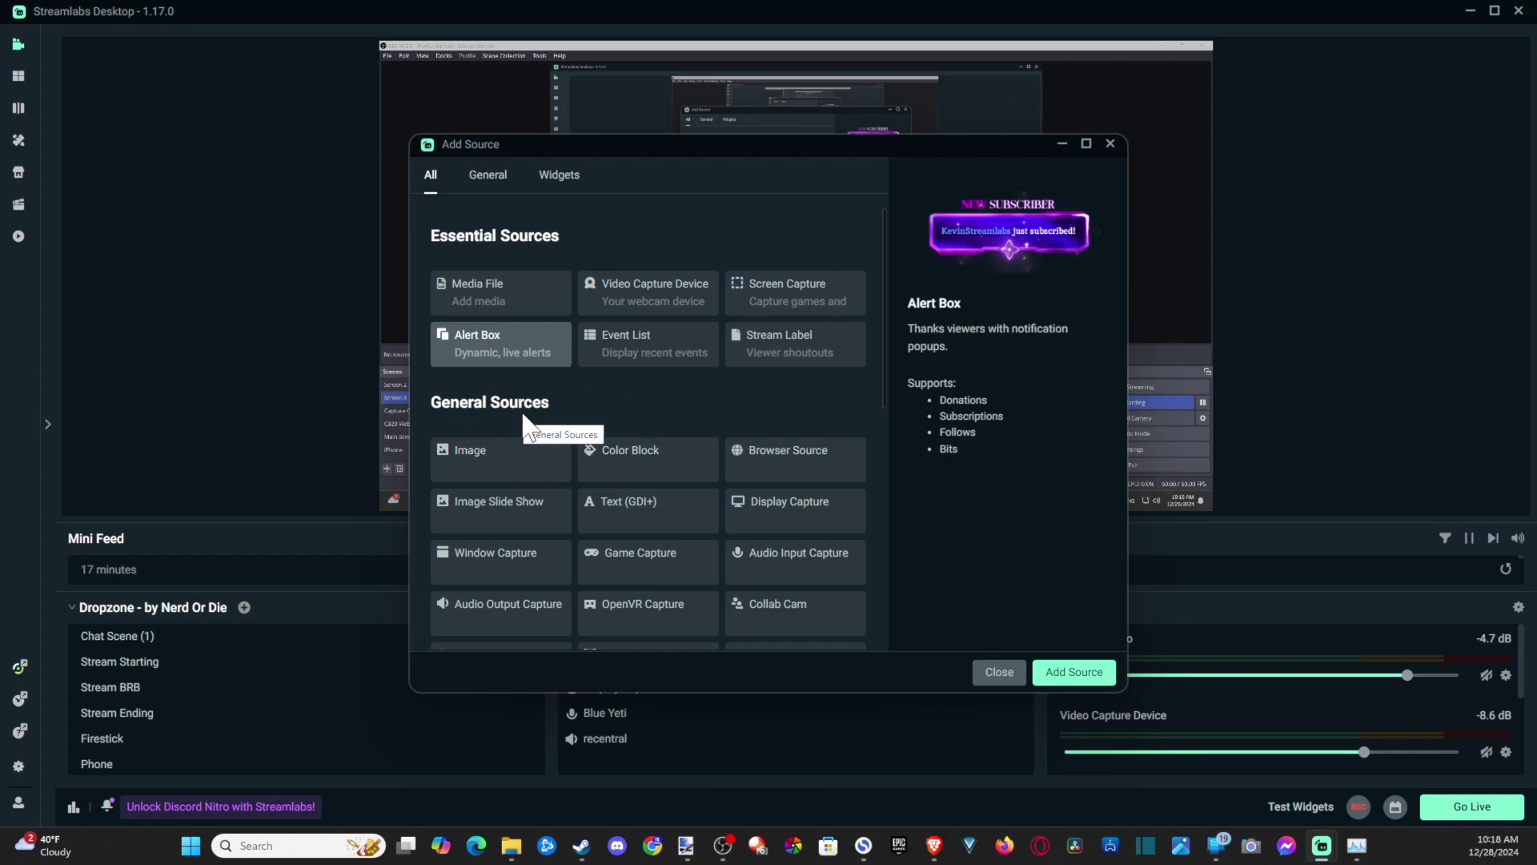
{"action": "scroll", "coordinate": [641, 481], "scroll_direction": "down", "scroll_amount": 1}
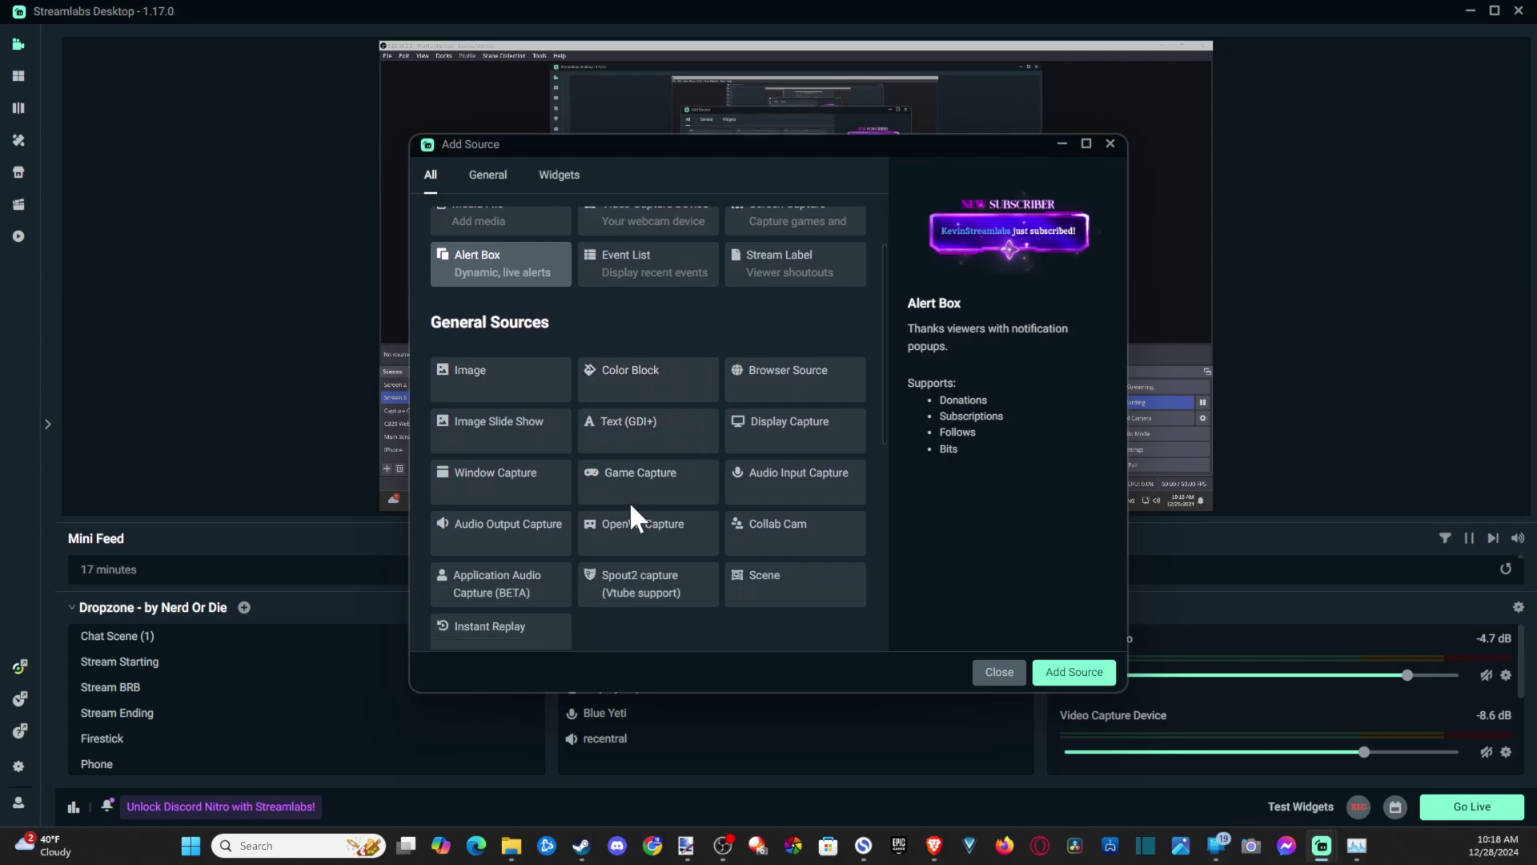
{"action": "left_click", "coordinate": [780, 483]}
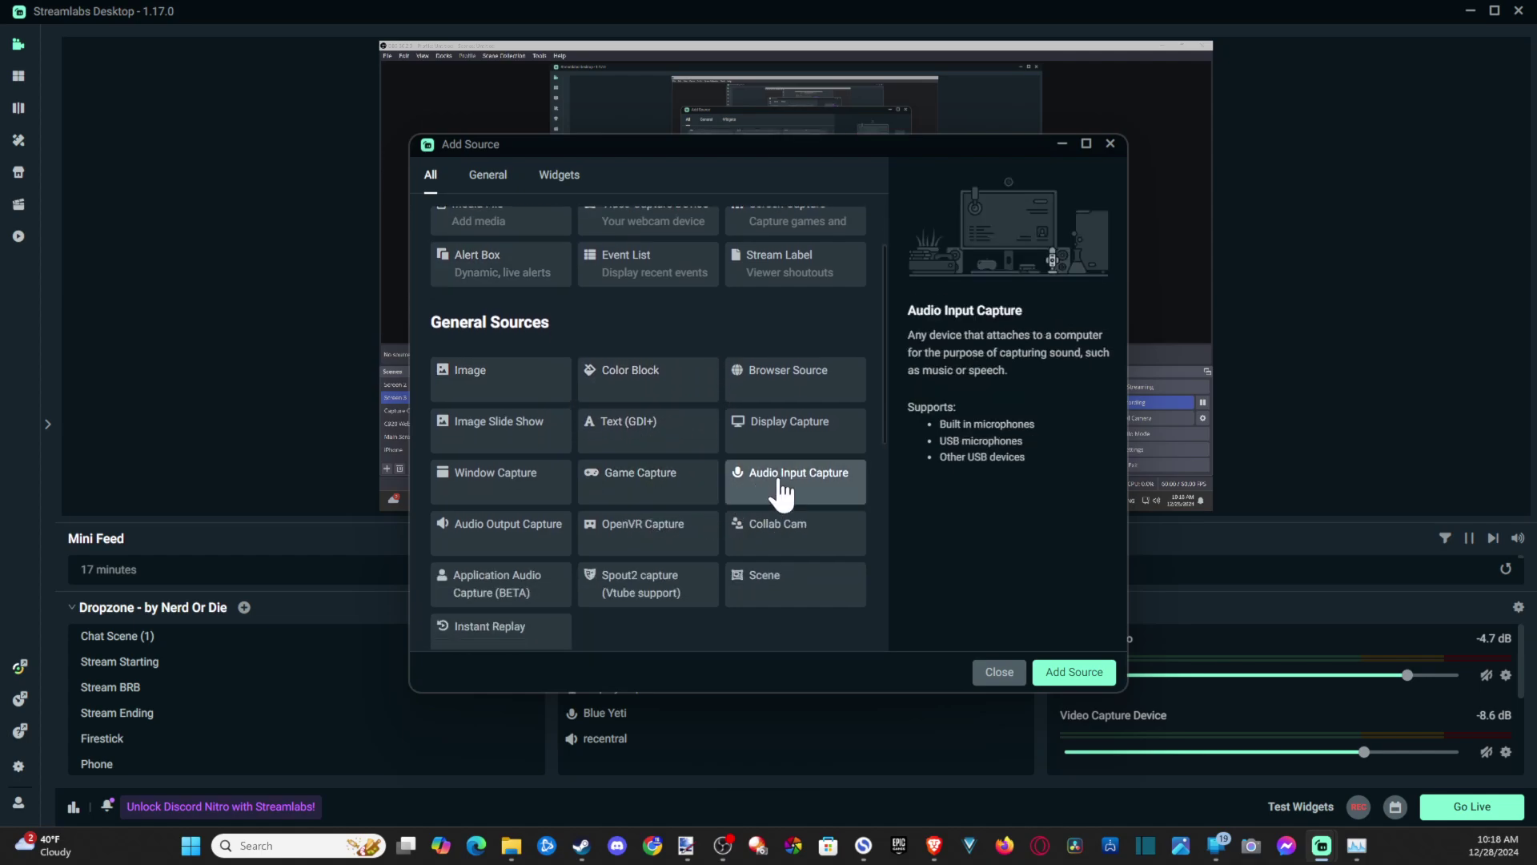
{"action": "left_click", "coordinate": [1067, 681]}
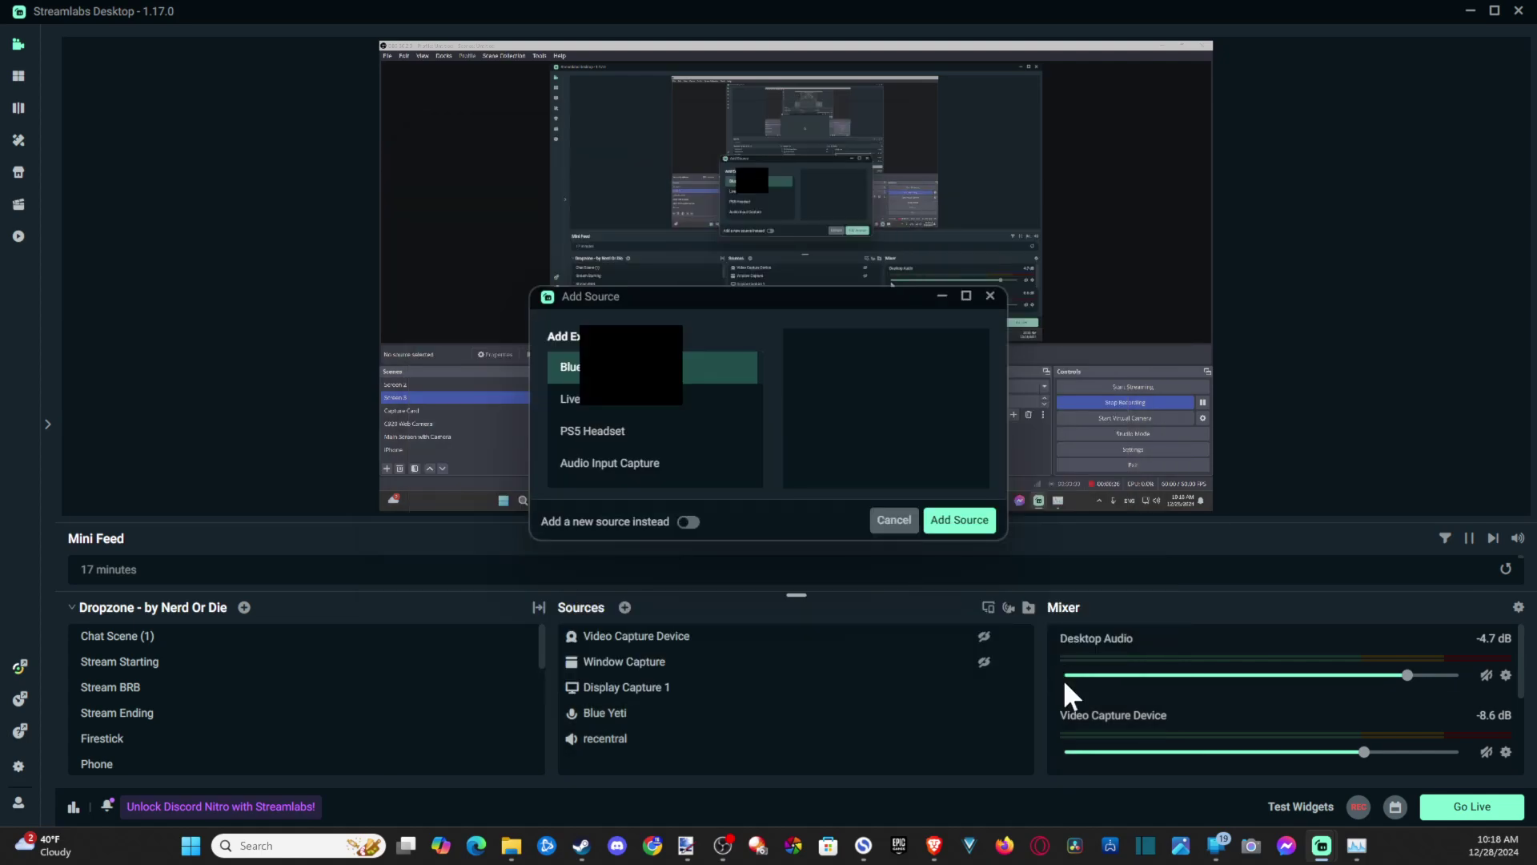
{"action": "left_click", "coordinate": [687, 522]}
{"action": "key", "text": "ctrl+a"}
{"action": "type", "text": "Capture Card"}
- Create the Capture Card source, set its device to HDMI (Live Gamer Ultra-Audio), and close the audio settings
{"action": "left_click", "coordinate": [969, 517]}
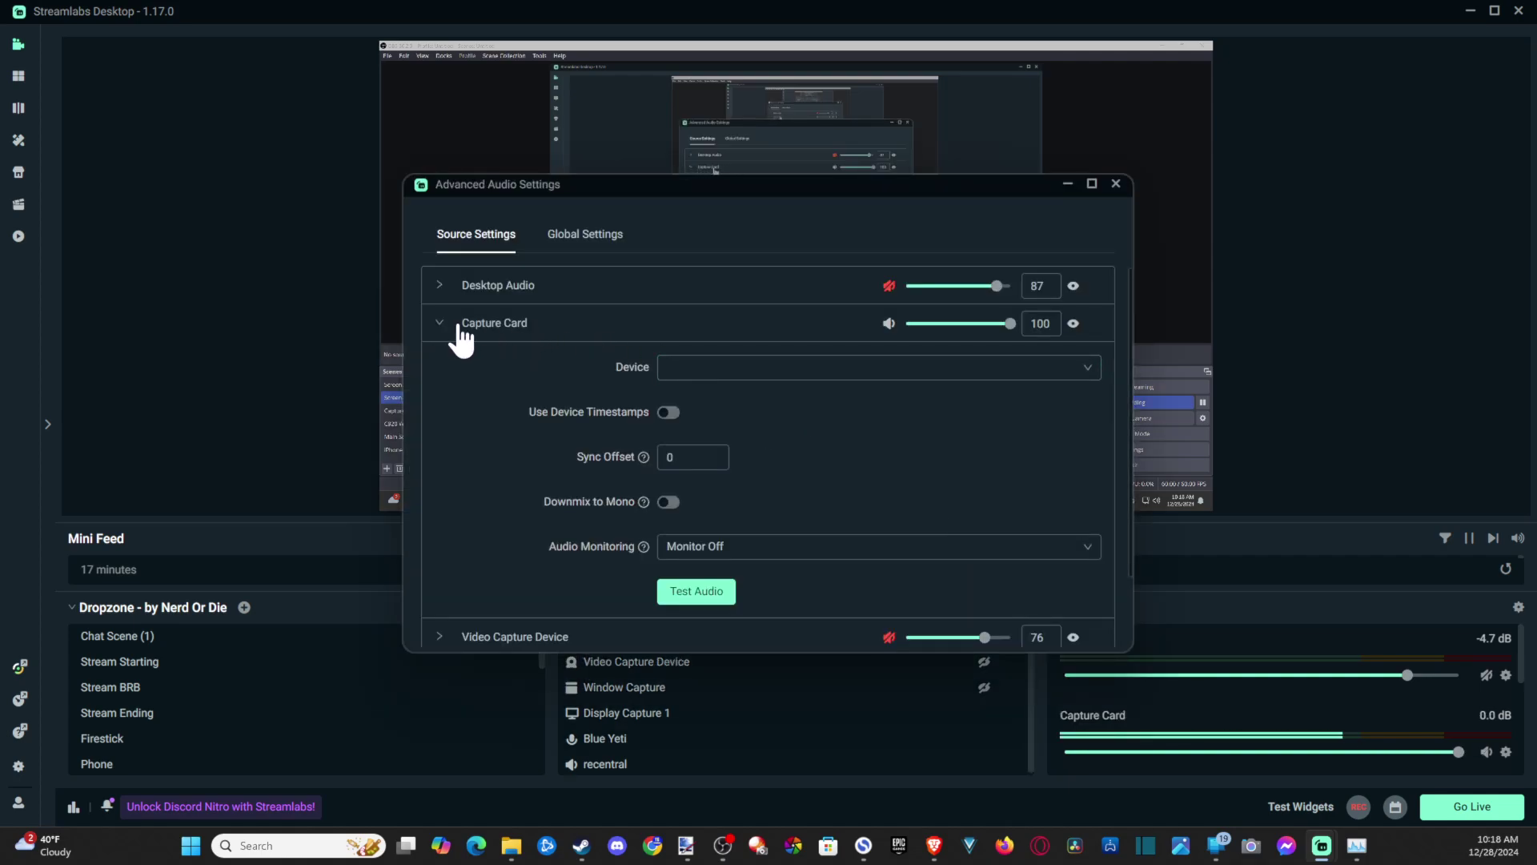
{"action": "left_click", "coordinate": [691, 369]}
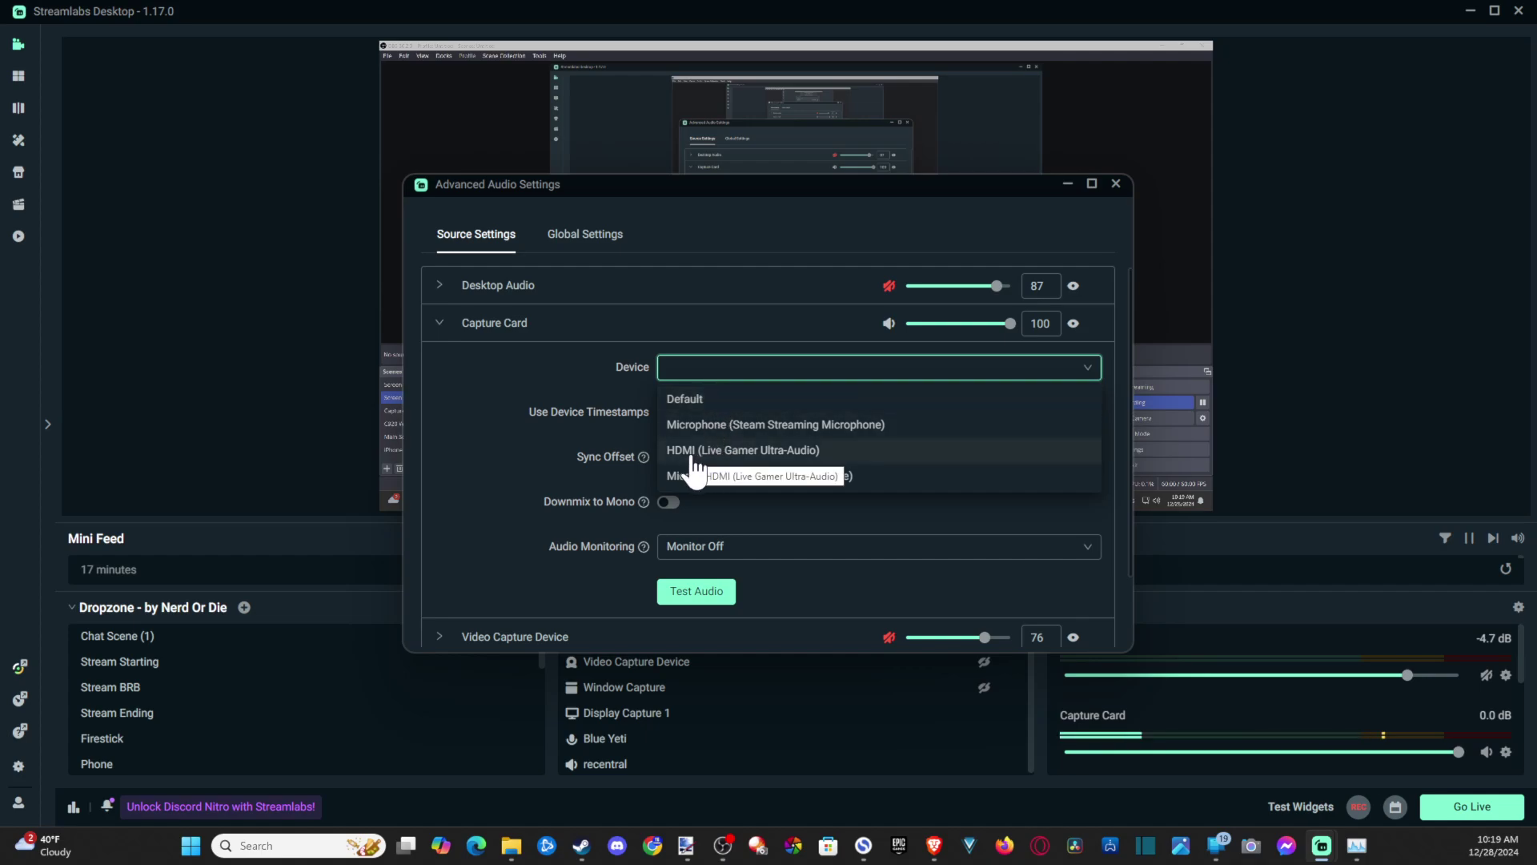
{"action": "left_click", "coordinate": [815, 452]}
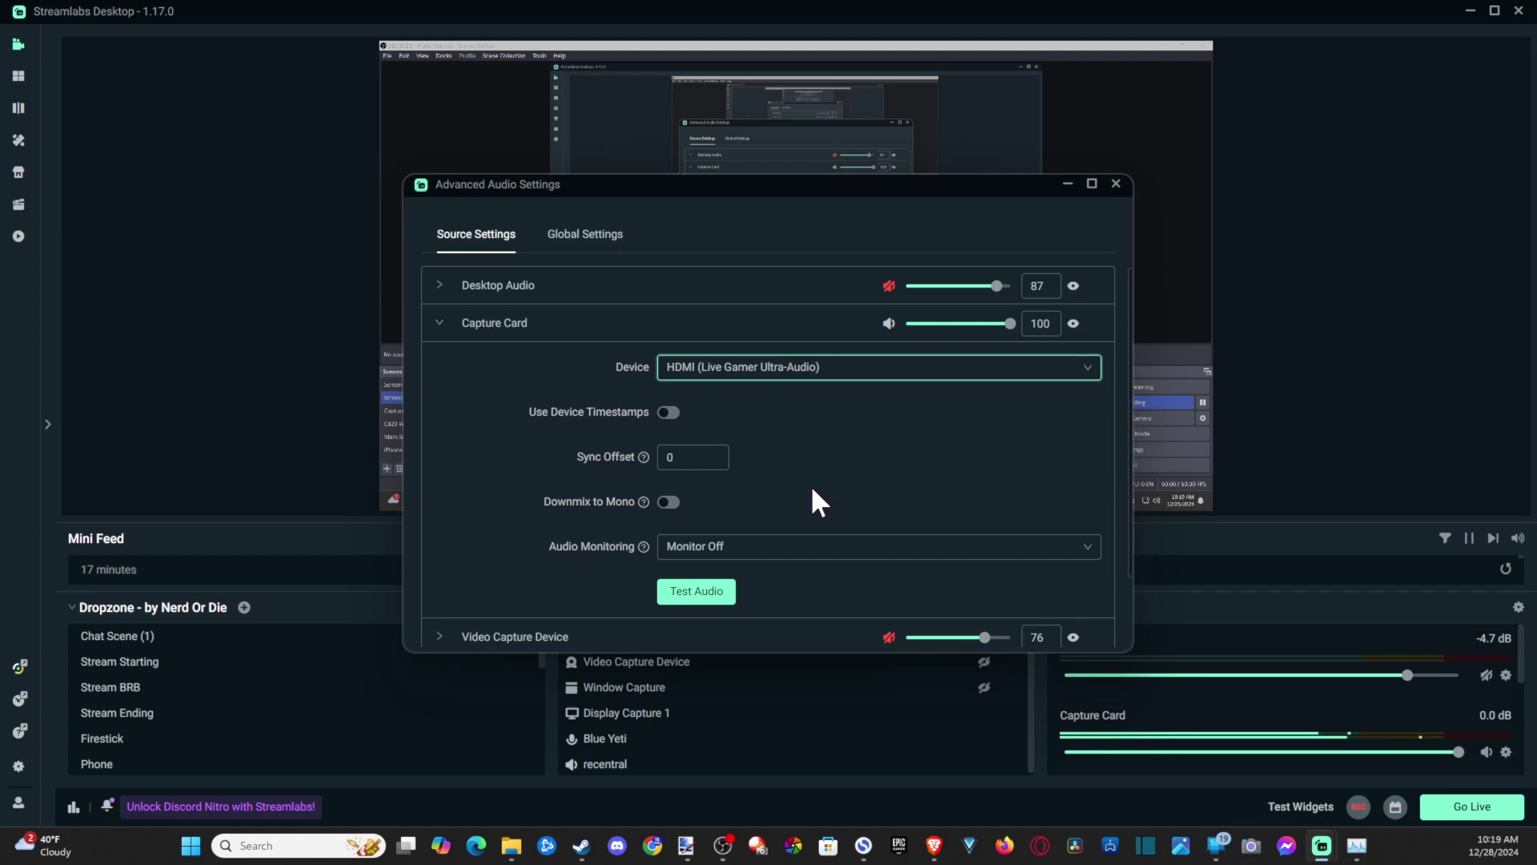
{"action": "left_click", "coordinate": [1116, 187]}
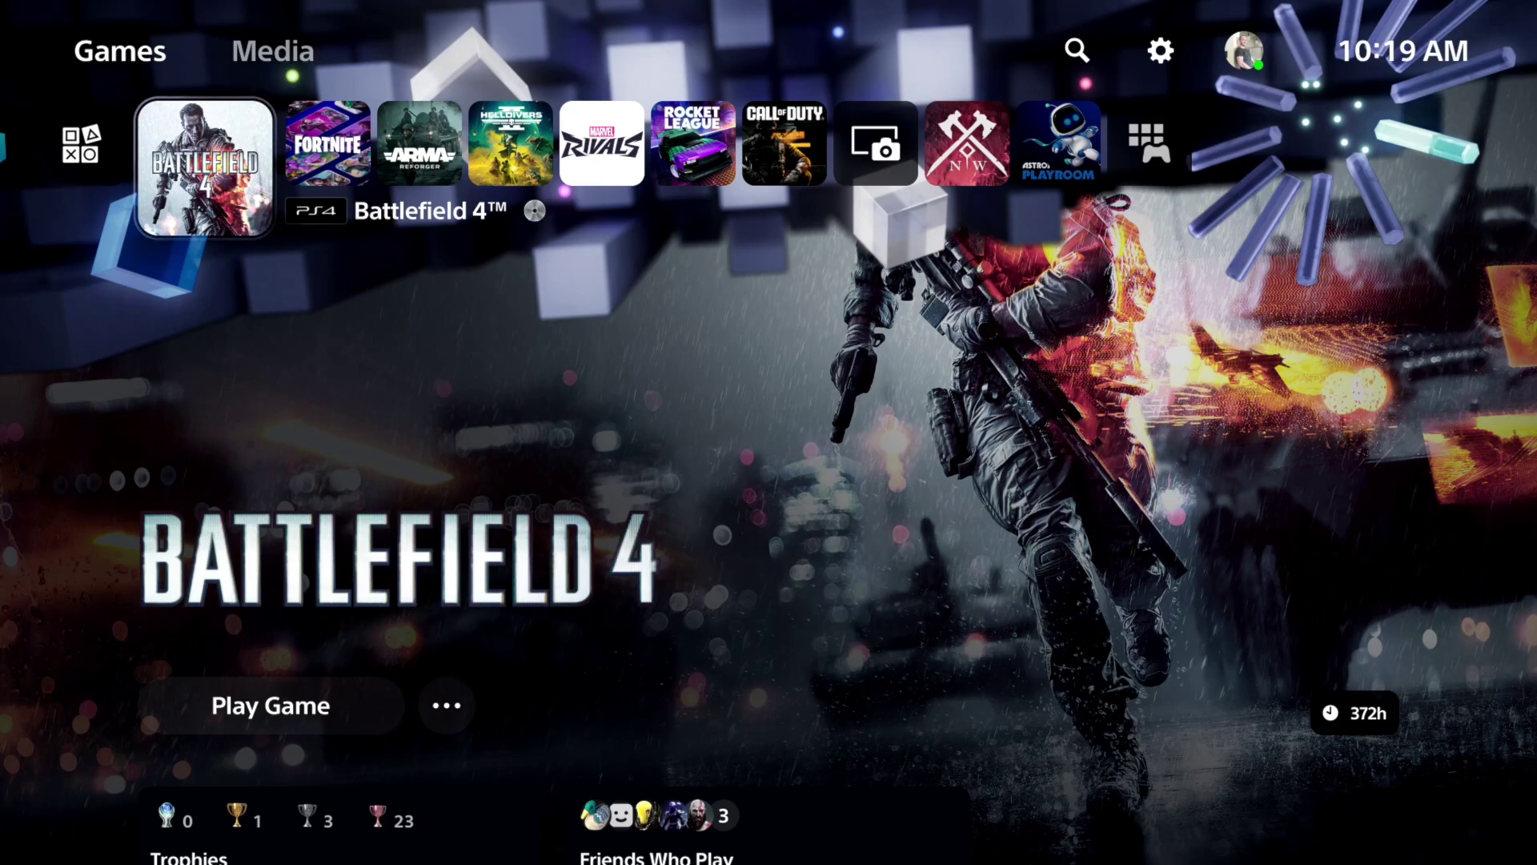
- In the PS5 Control Center, check the sound output and keep HDMI Device (TV)
{"action": "key", "text": "super"}
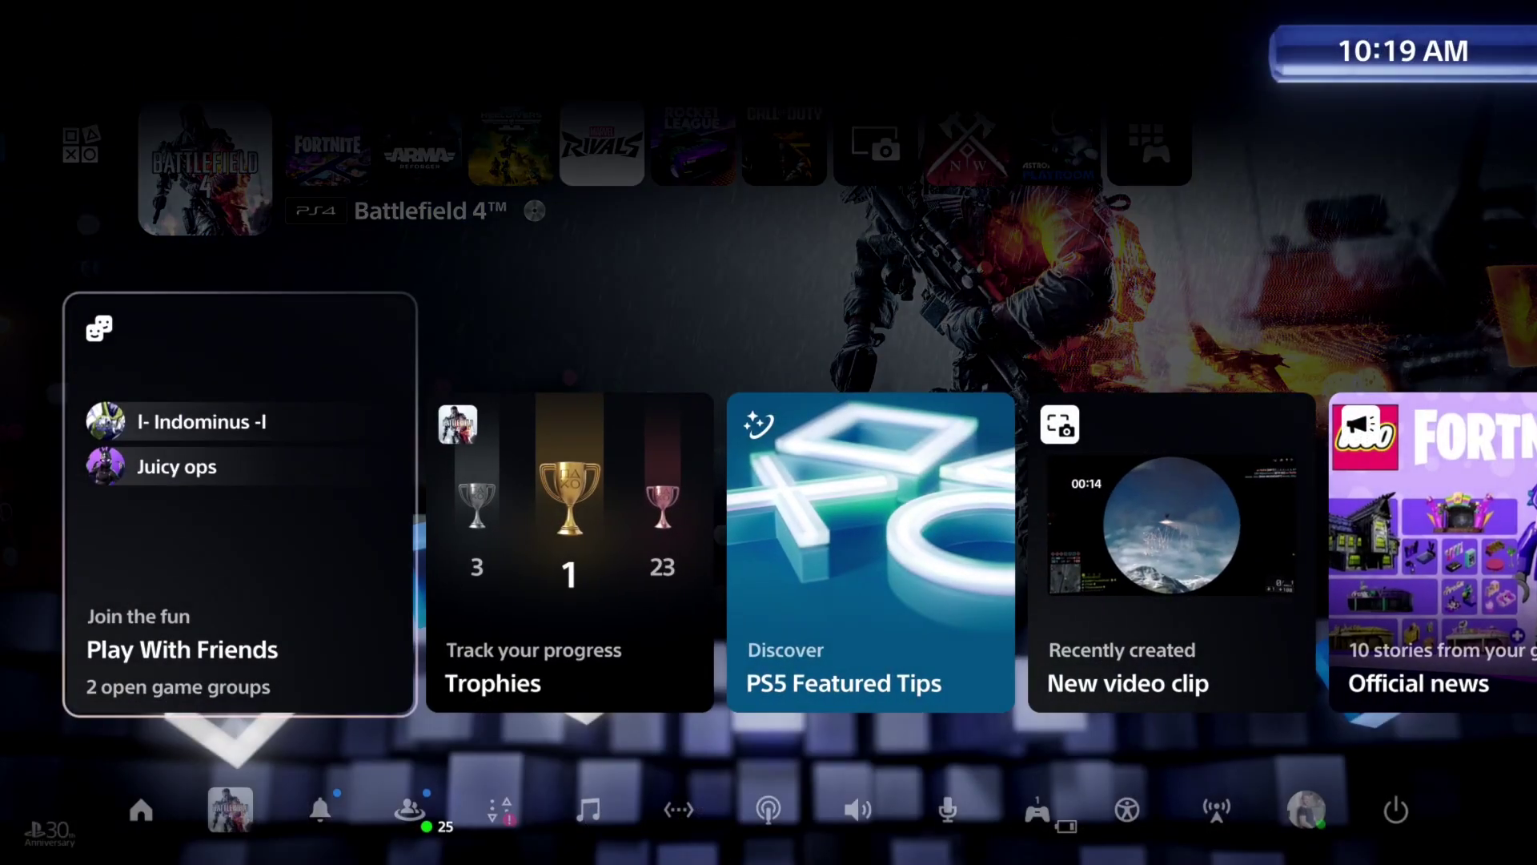
{"action": "key", "text": "Right"}
{"action": "key", "text": "Right"}
{"action": "key", "text": "Right"}
{"action": "key", "text": "Right"}
{"action": "key", "text": "Right"}
{"action": "key", "text": "Right"}
{"action": "key", "text": "Right"}
{"action": "key", "text": "Right"}
{"action": "key", "text": "Left"}
{"action": "key", "text": "Right"}
{"action": "key", "text": "Return"}
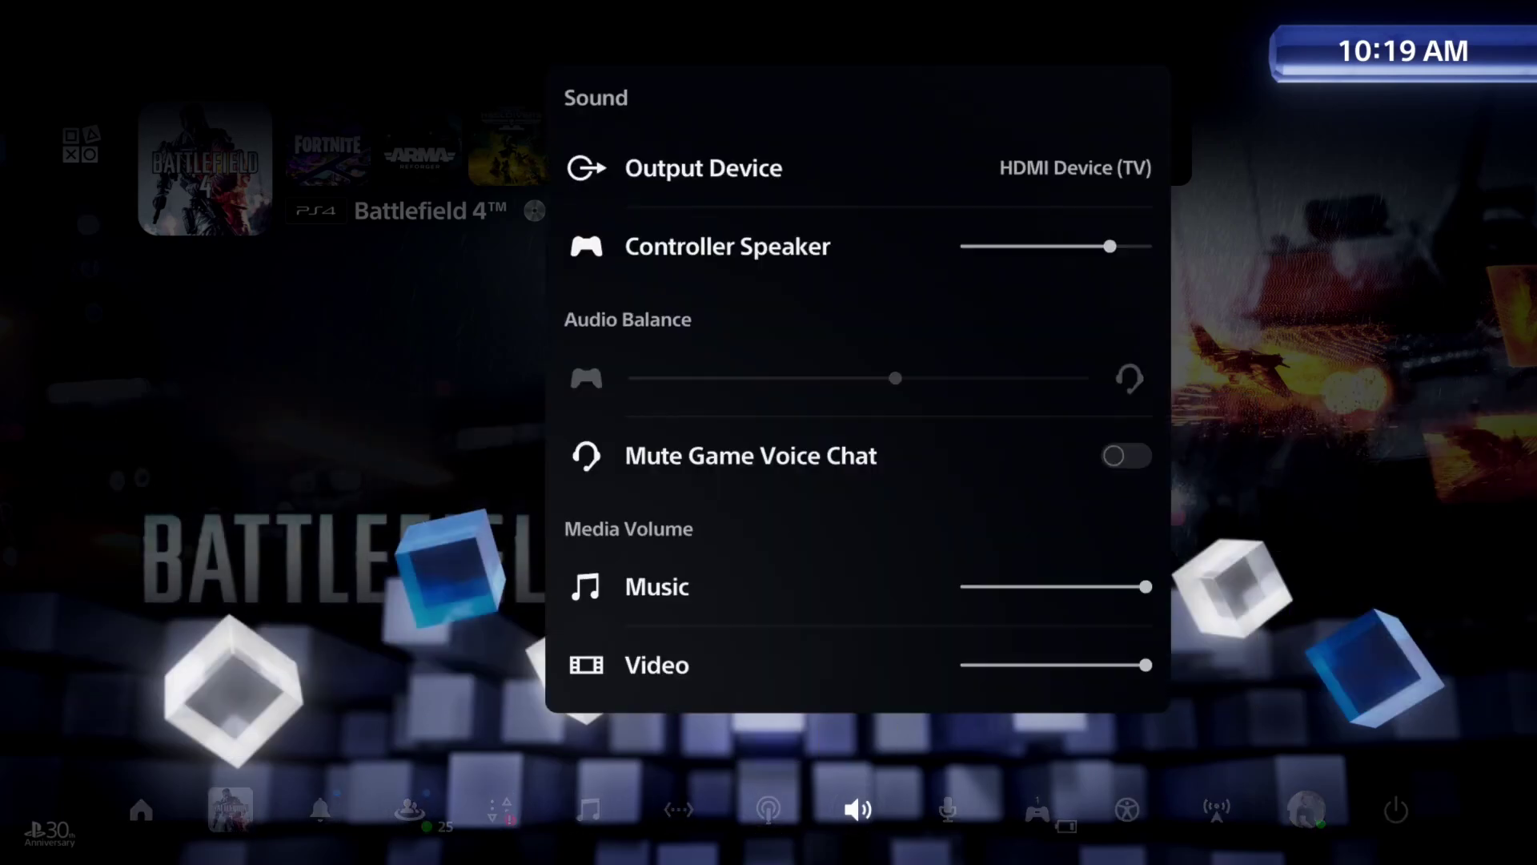
{"action": "key", "text": "Return"}
{"action": "key", "text": "Return"}
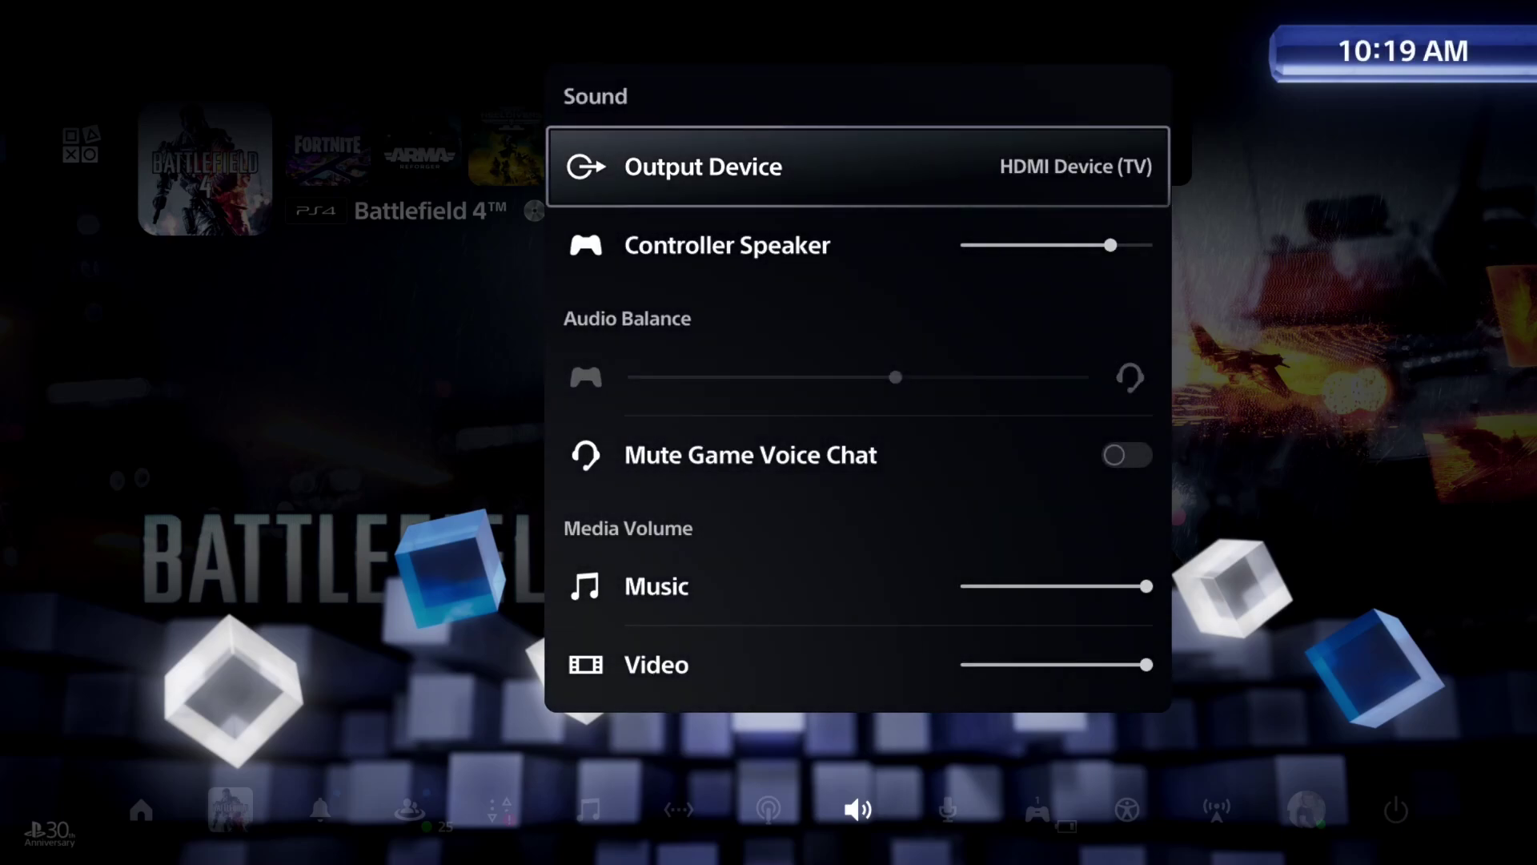
{"action": "key", "text": "Return"}
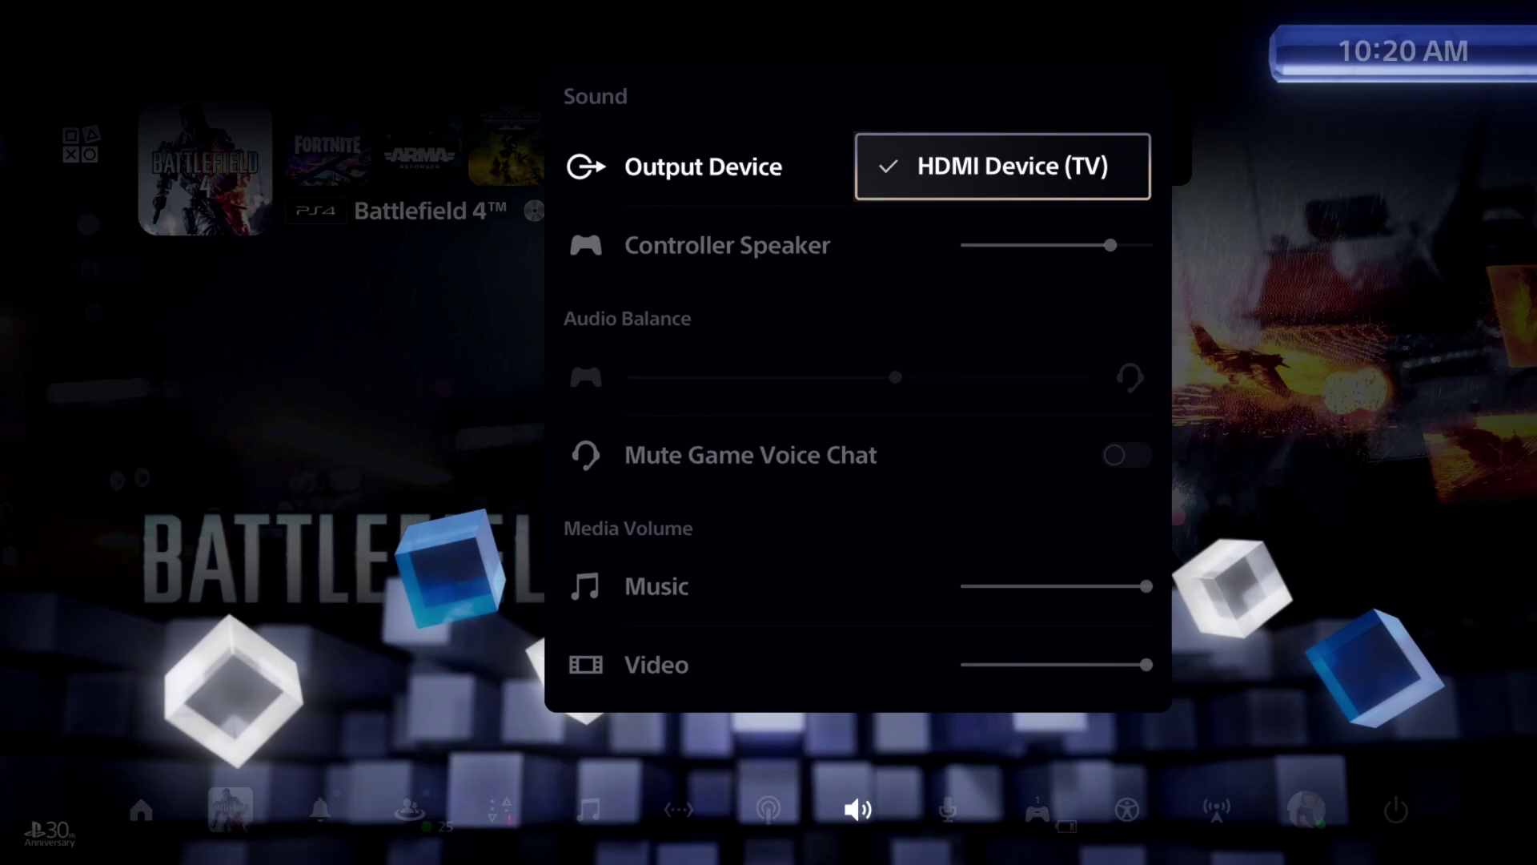
{"action": "key", "text": "Escape"}
{"action": "key", "text": "Escape"}
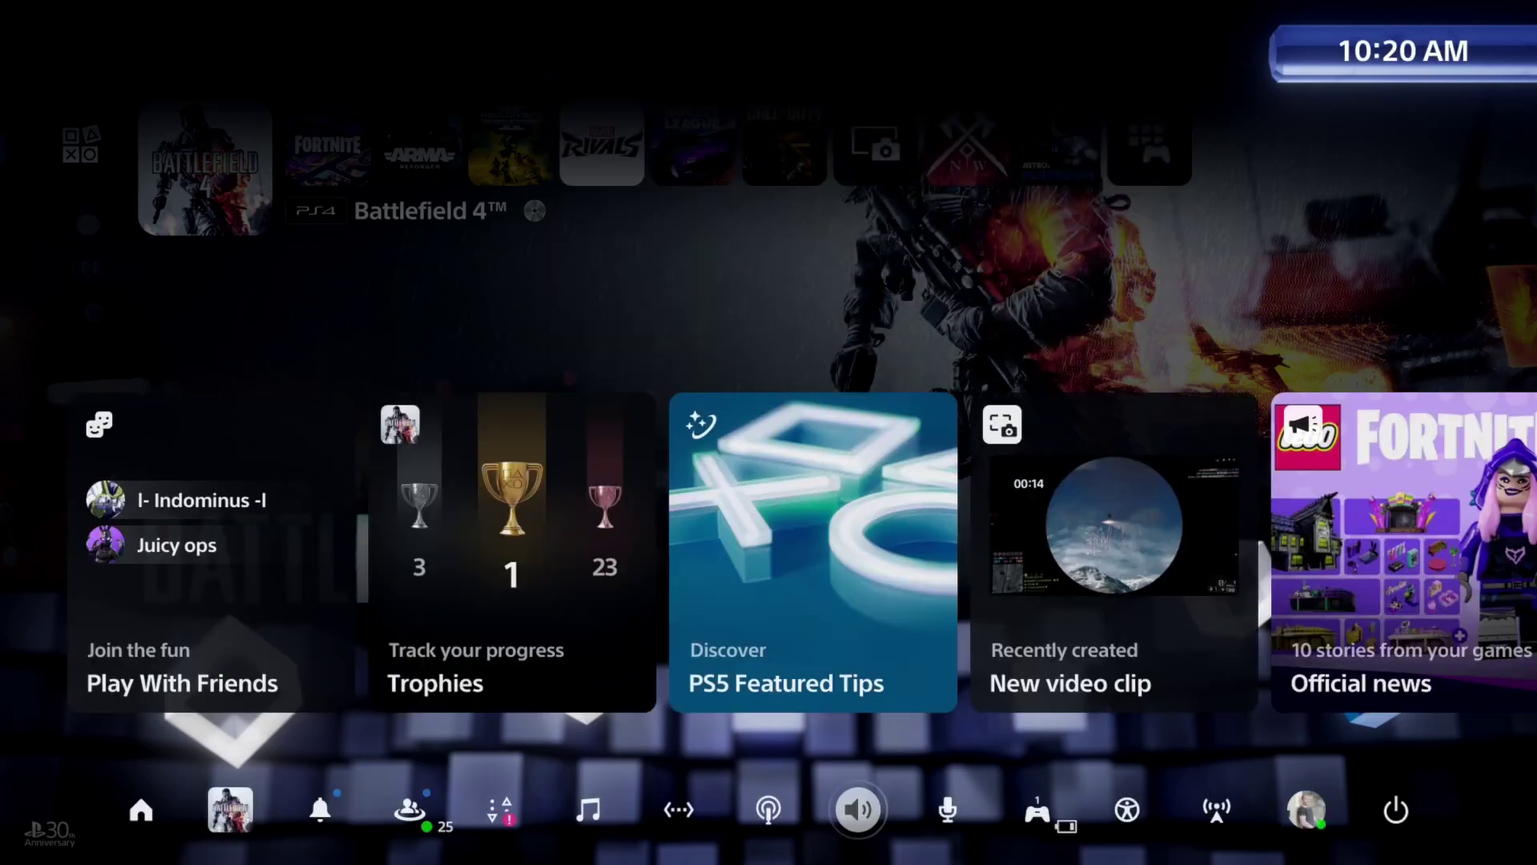
- Check the PS5 mic settings and keep Wireless Controller as the input
{"action": "key", "text": "Right"}
{"action": "key", "text": "Return"}
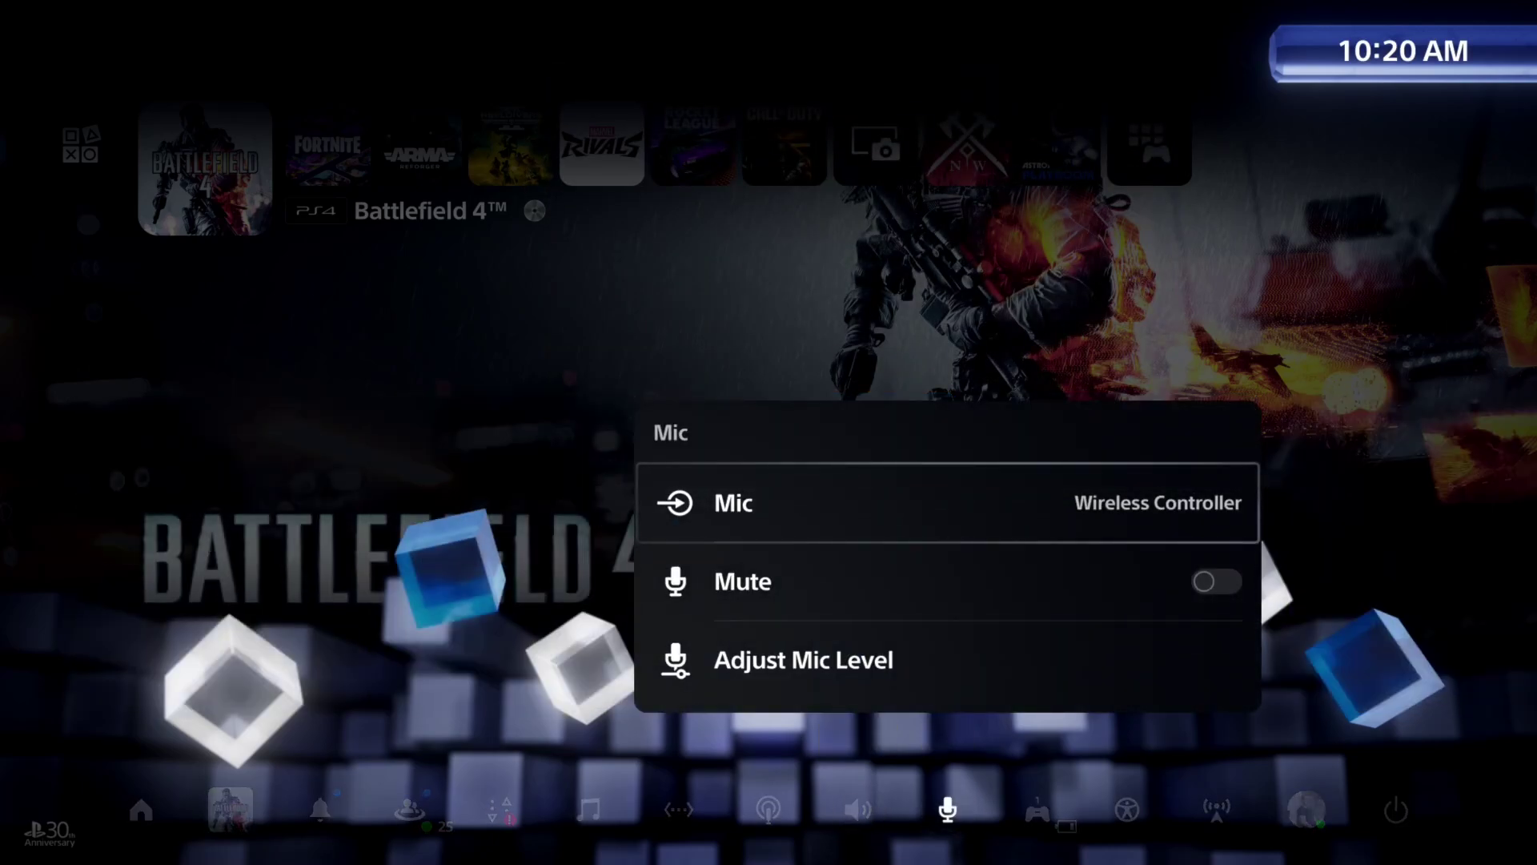
{"action": "key", "text": "Return"}
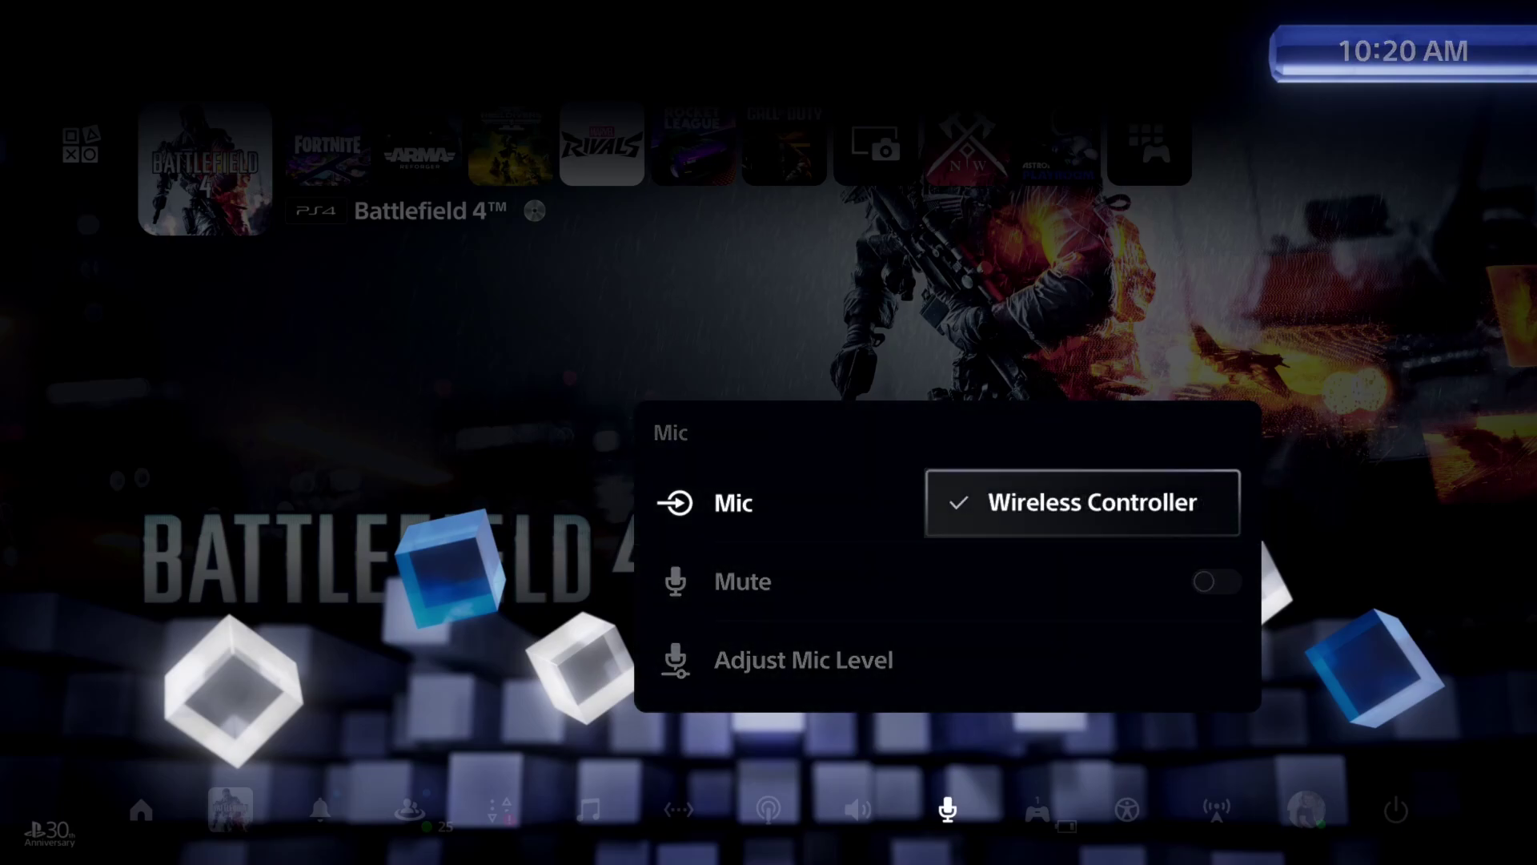
{"action": "key", "text": "Return"}
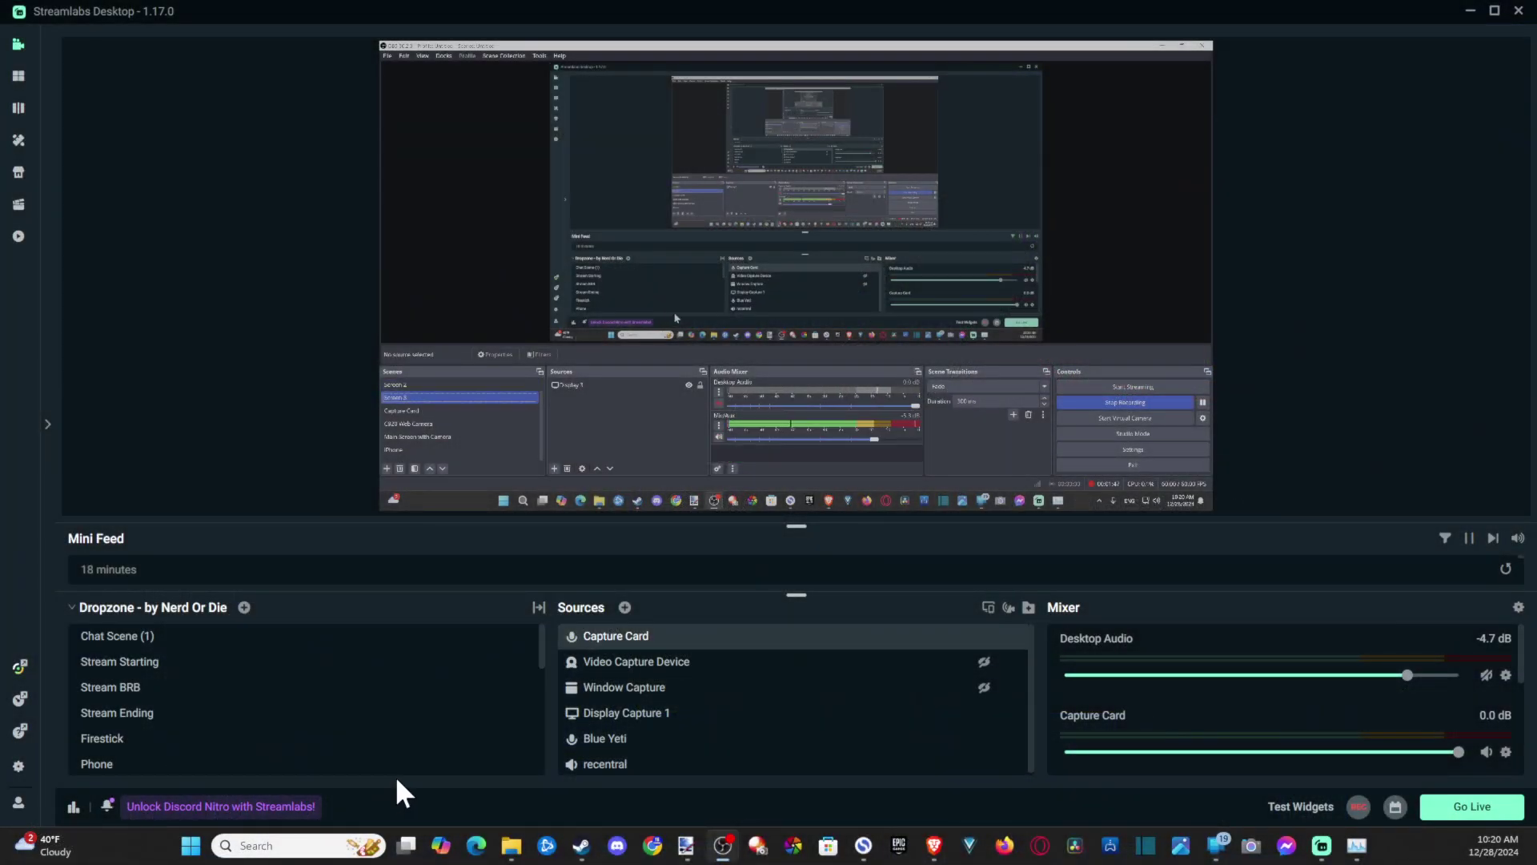
- Reopen Capture Card's advanced audio options and keep Audio Monitoring at Monitor Off
{"action": "double_click", "coordinate": [624, 638]}
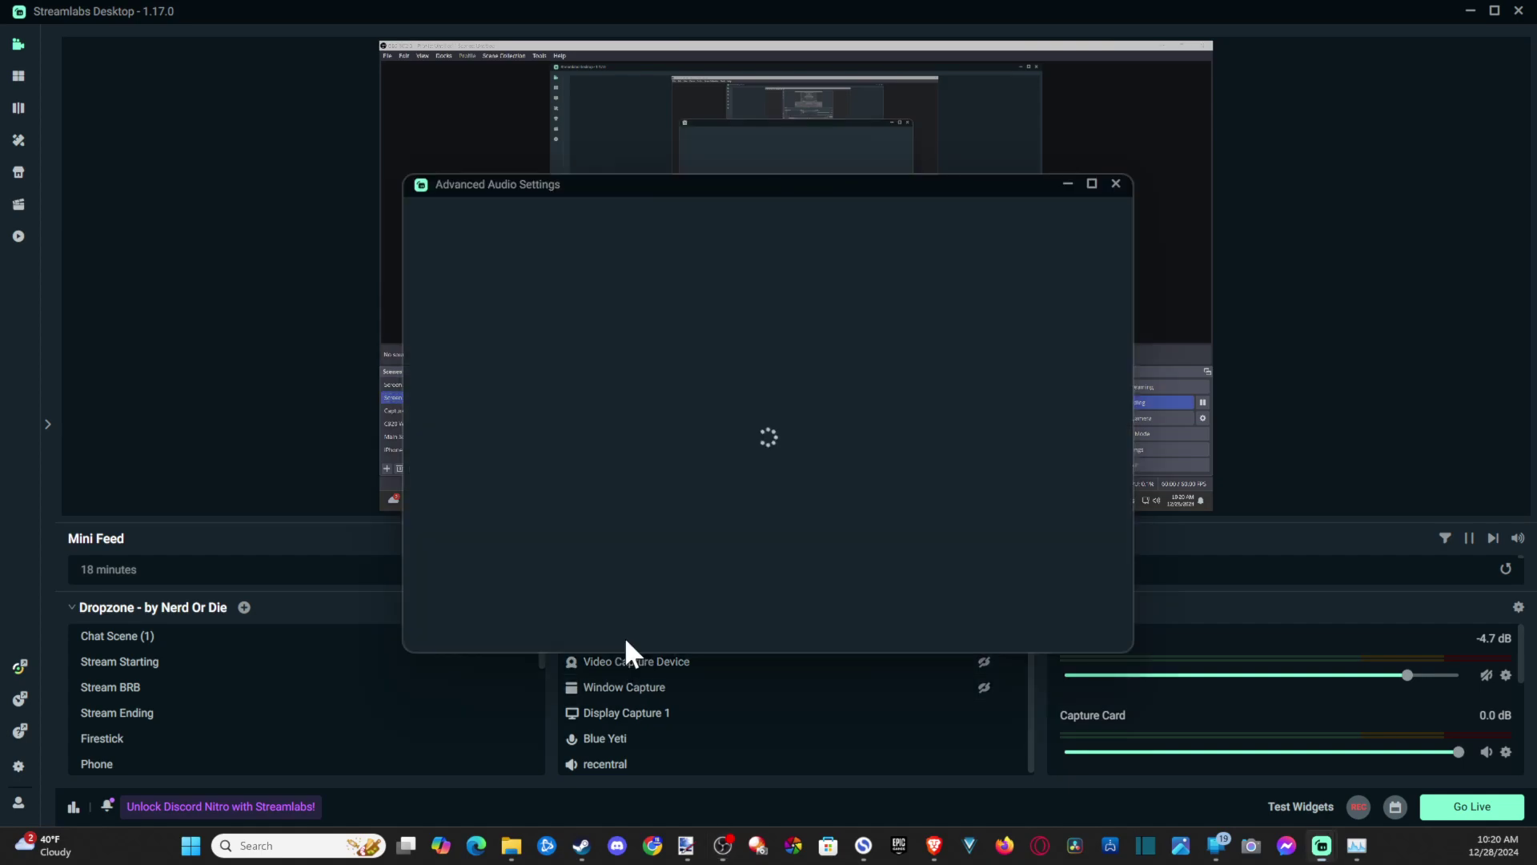
{"action": "left_click", "coordinate": [696, 549]}
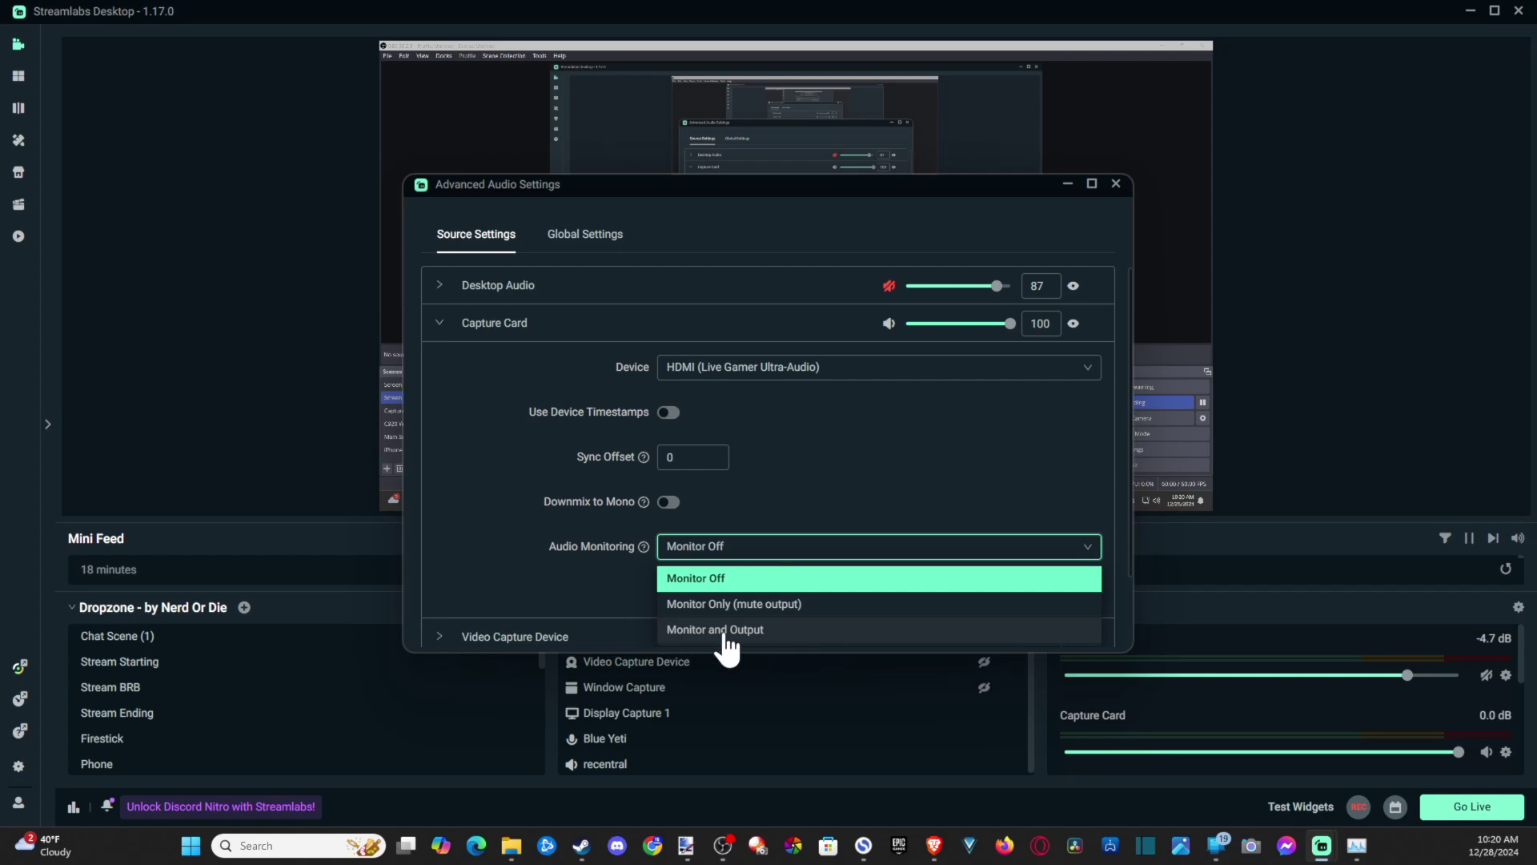
{"action": "left_click", "coordinate": [494, 528]}
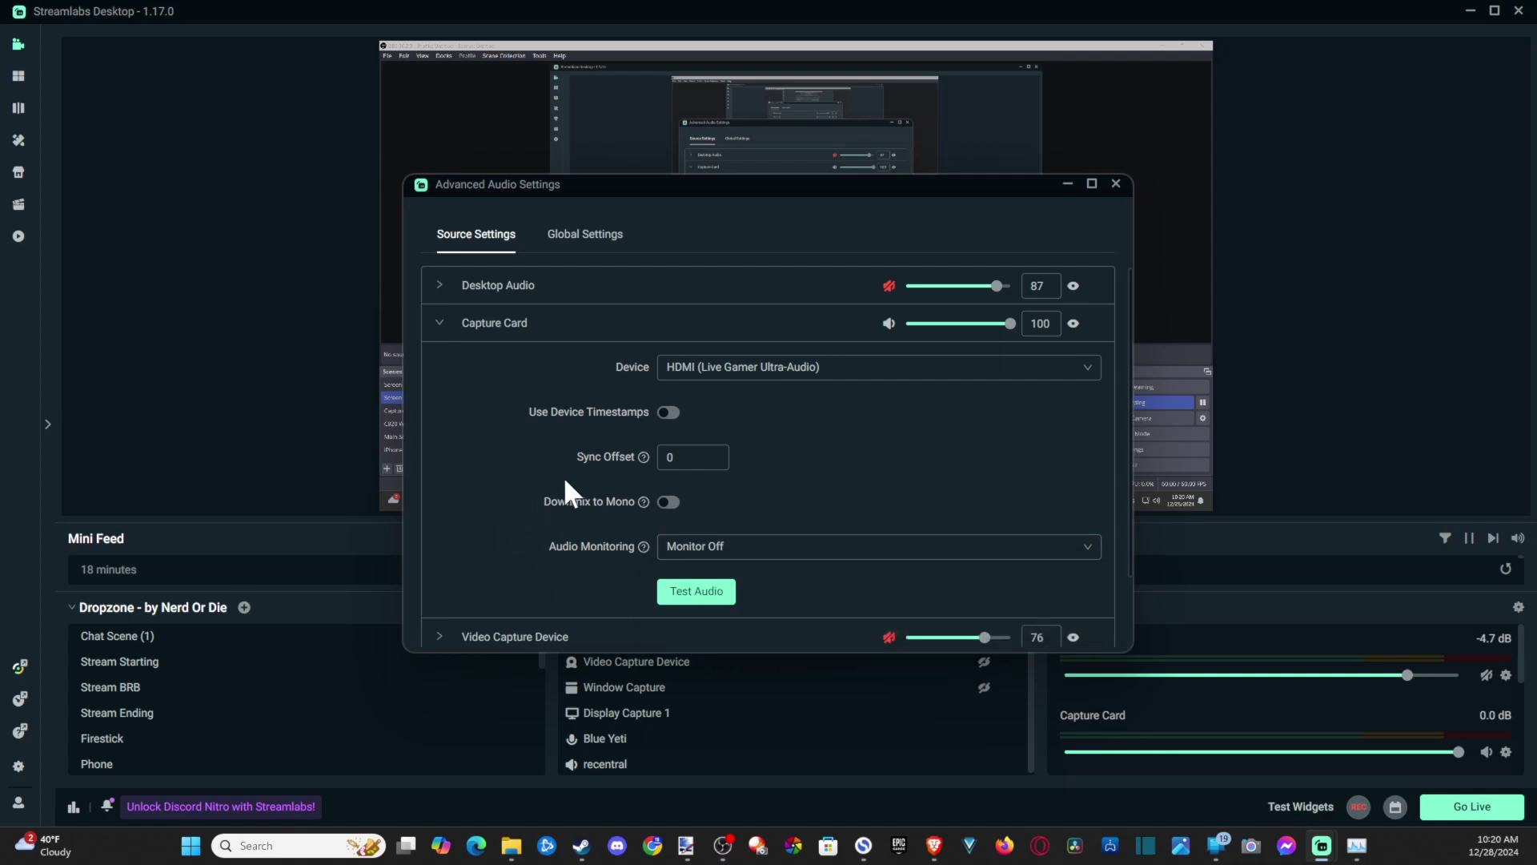
- Close the Streamlabs audio settings and open Windows Sound mixer options via a 'sound' search
{"action": "left_click", "coordinate": [1115, 184]}
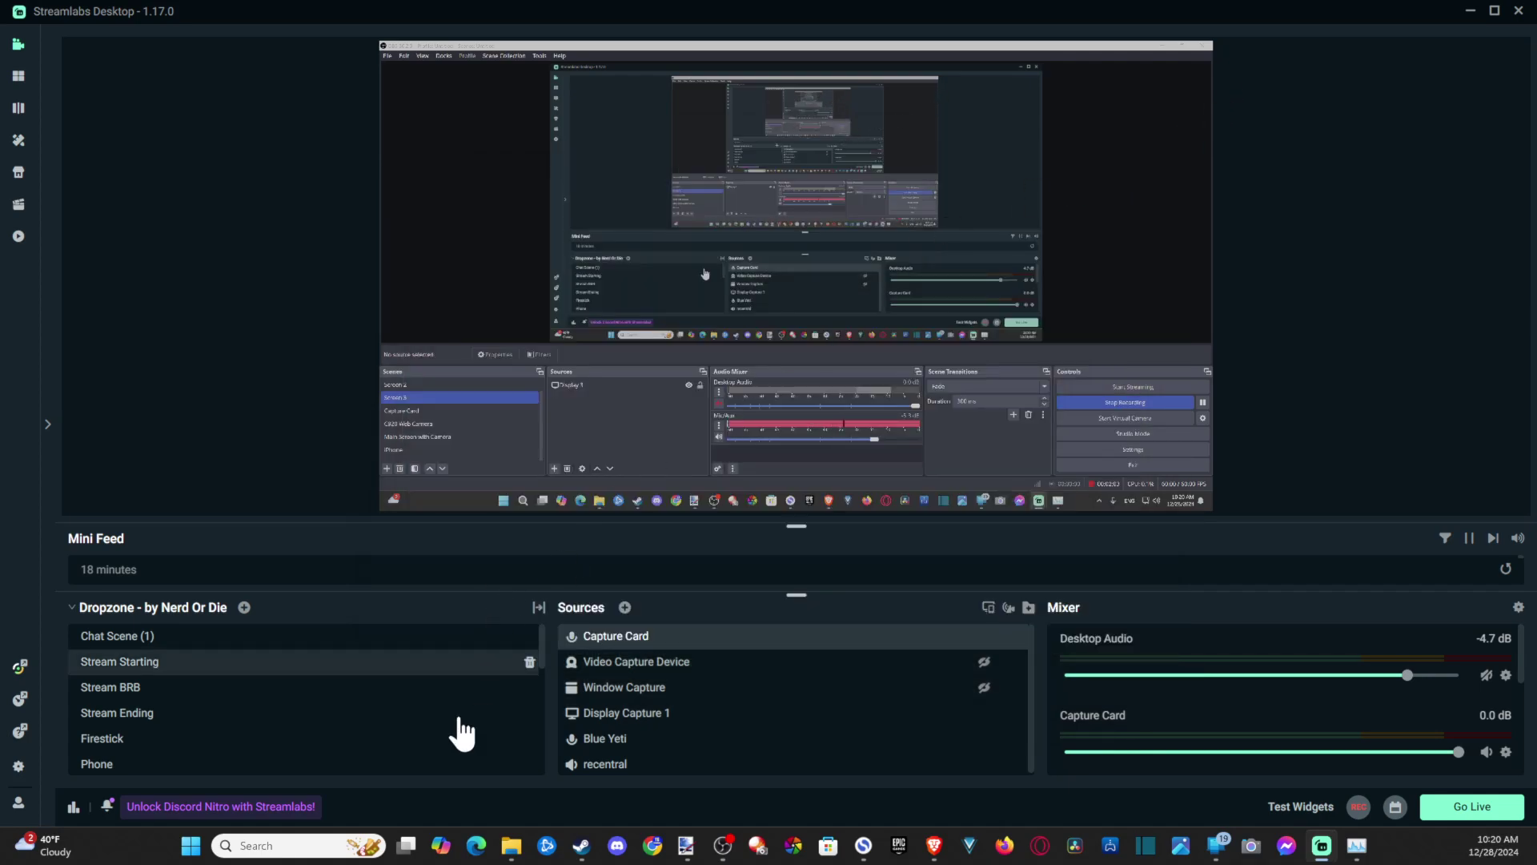
{"action": "left_click", "coordinate": [298, 846]}
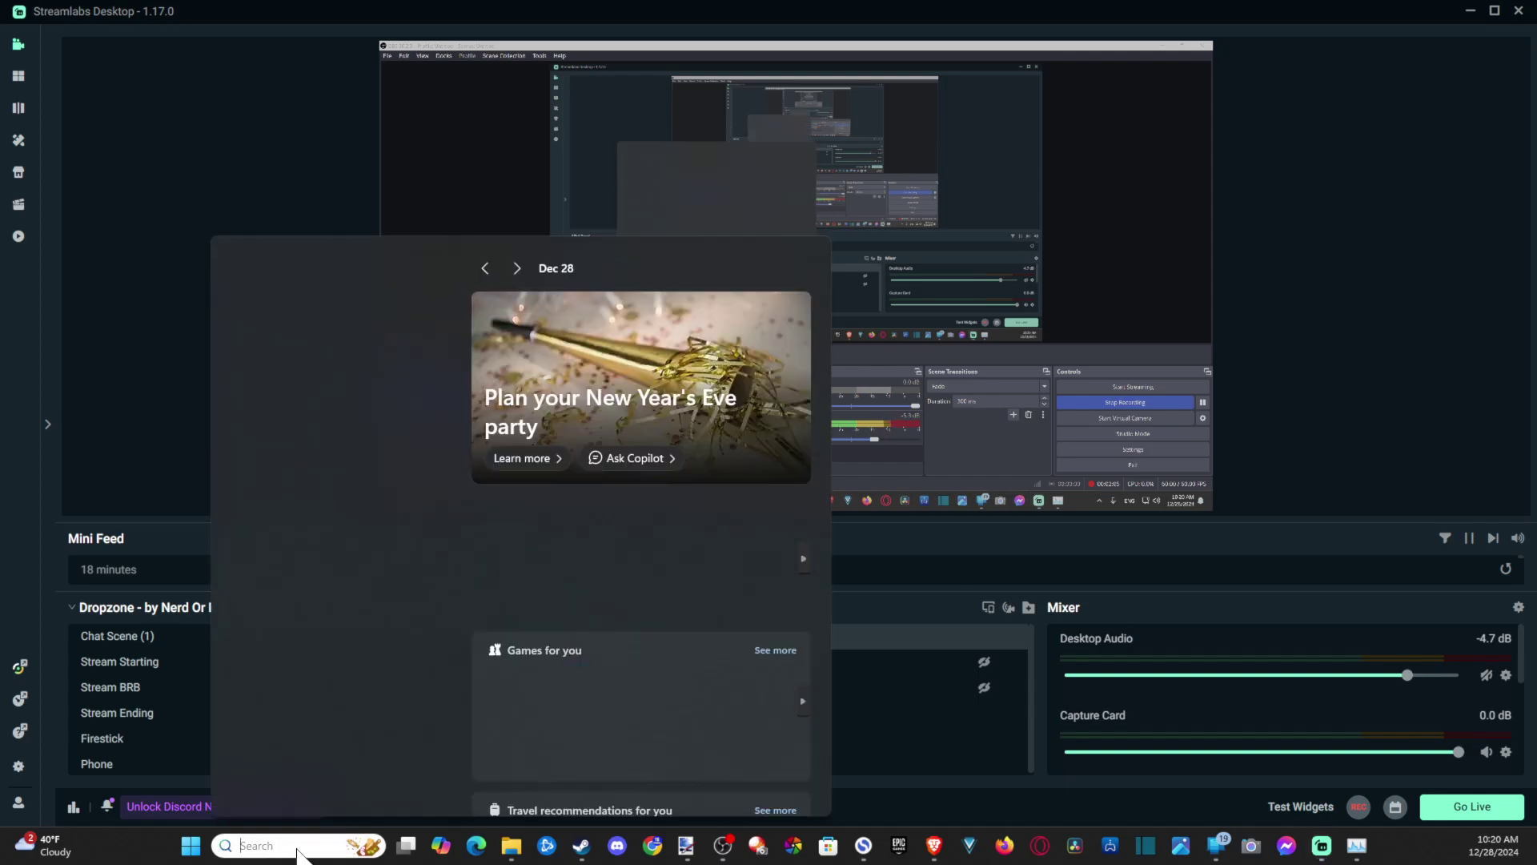
{"action": "type", "text": "so"}
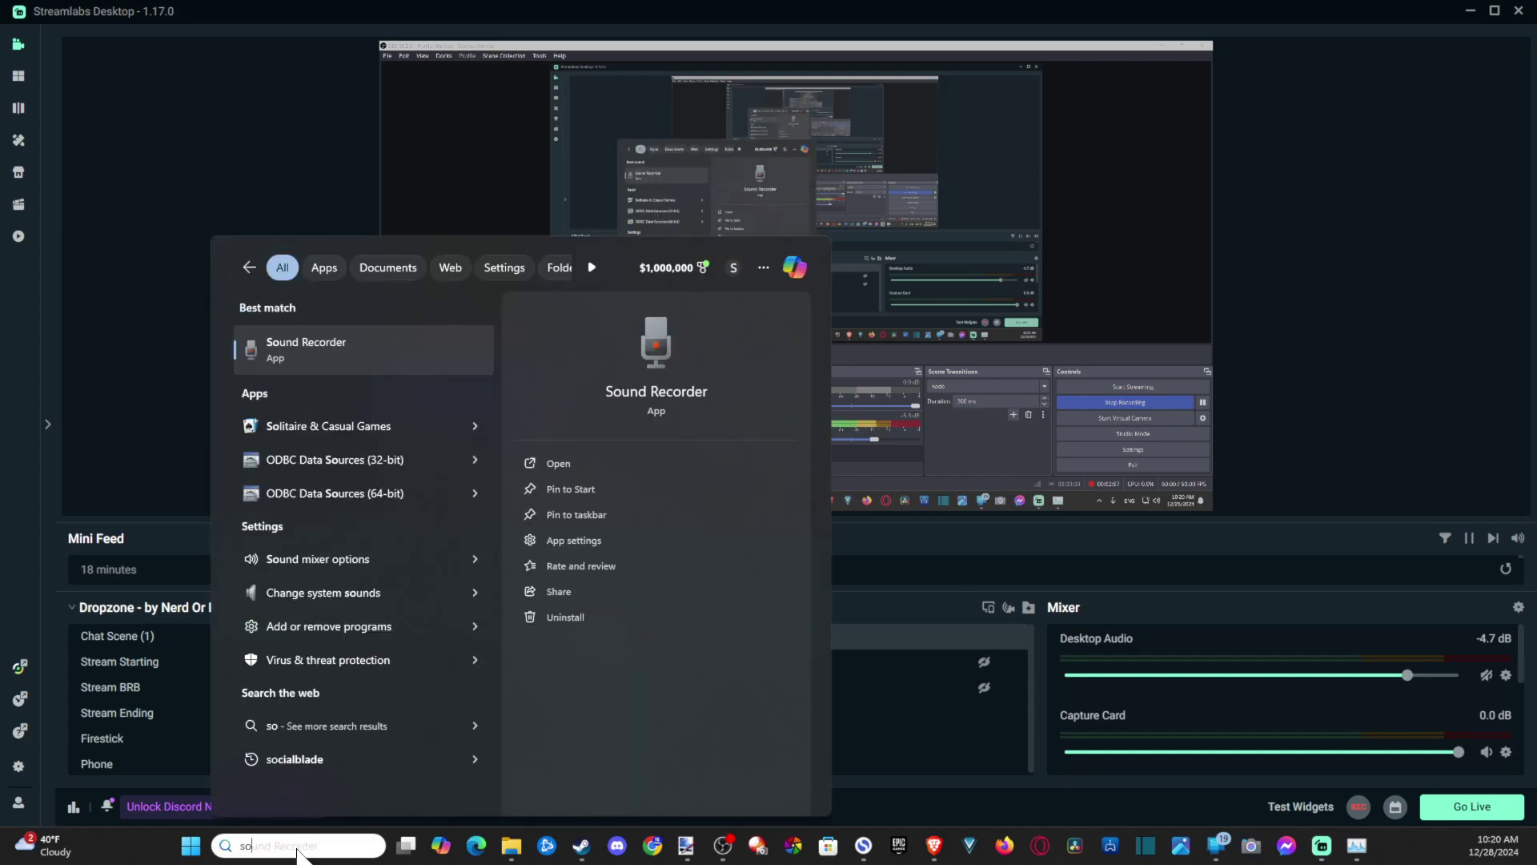
{"action": "type", "text": "und"}
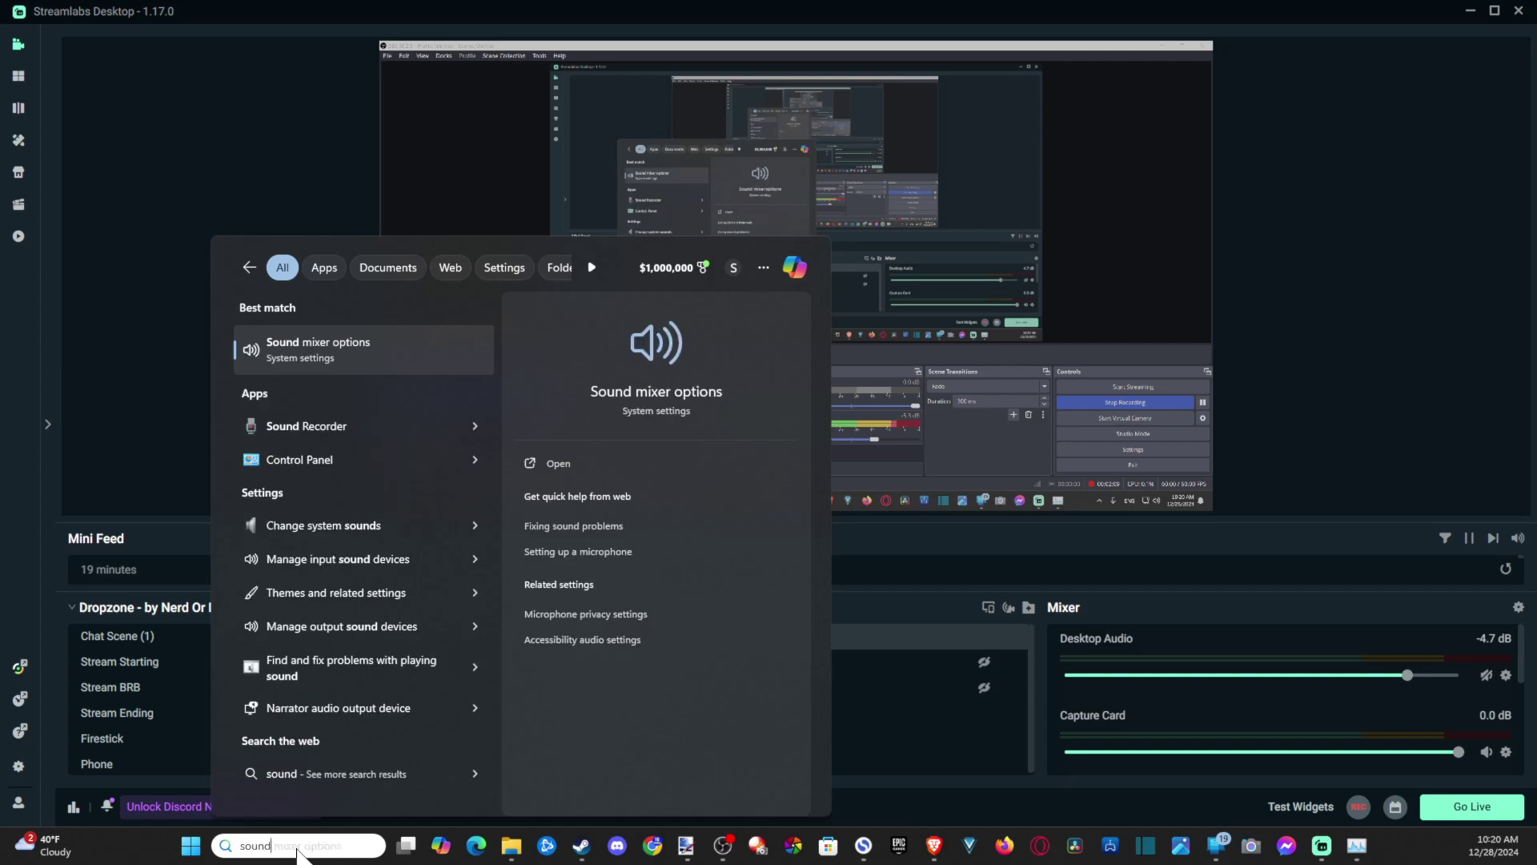
{"action": "left_click", "coordinate": [380, 340]}
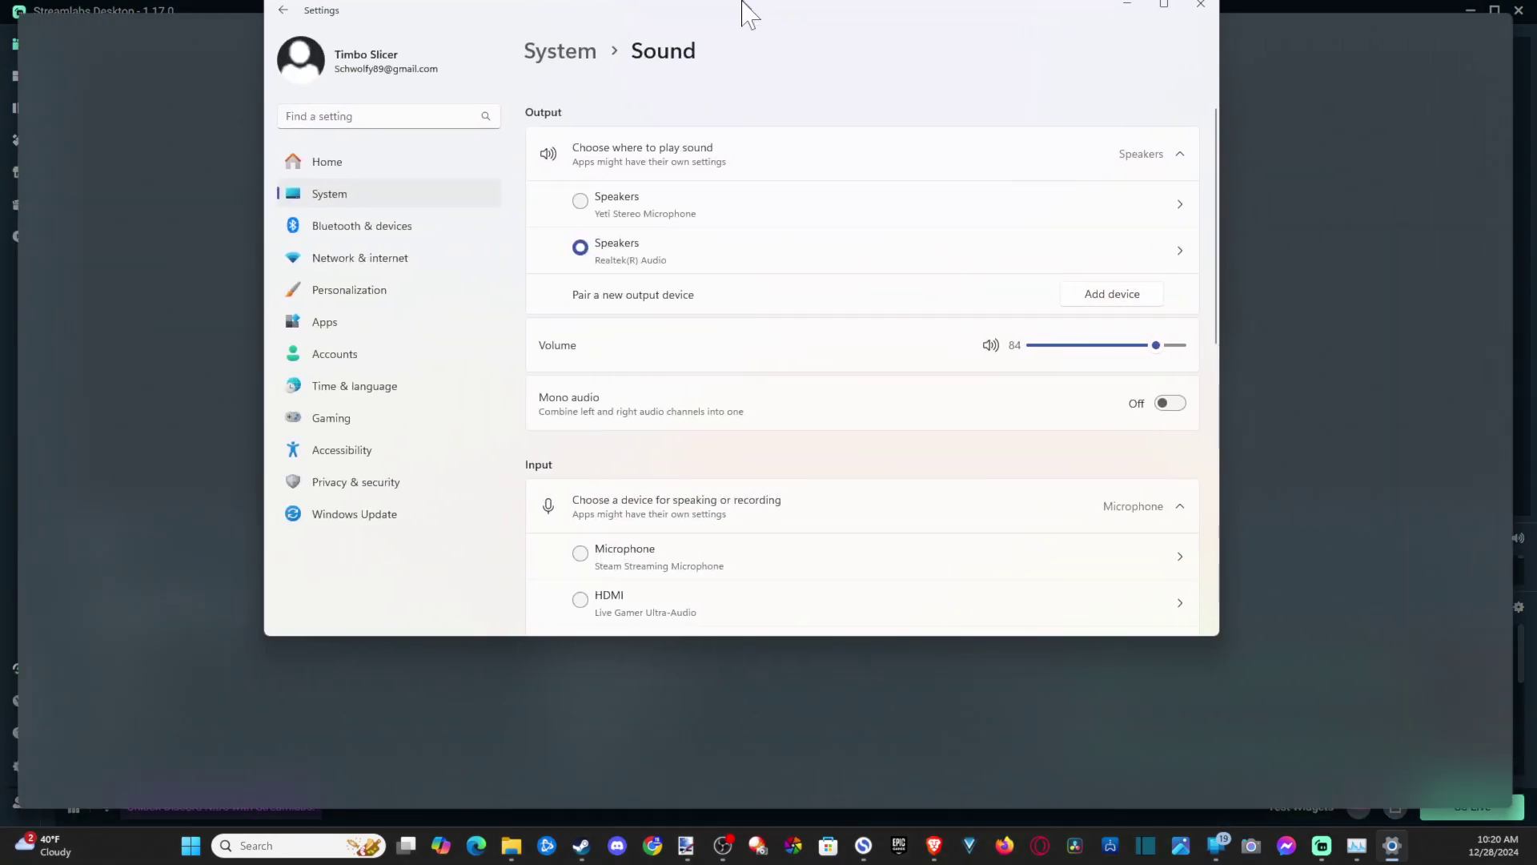
- Maximize Settings and open More sound settings for the classic Sound control panel
{"action": "double_click", "coordinate": [741, 11]}
{"action": "scroll", "coordinate": [747, 449], "scroll_direction": "down", "scroll_amount": 2}
{"action": "scroll", "coordinate": [745, 480], "scroll_direction": "down", "scroll_amount": 2}
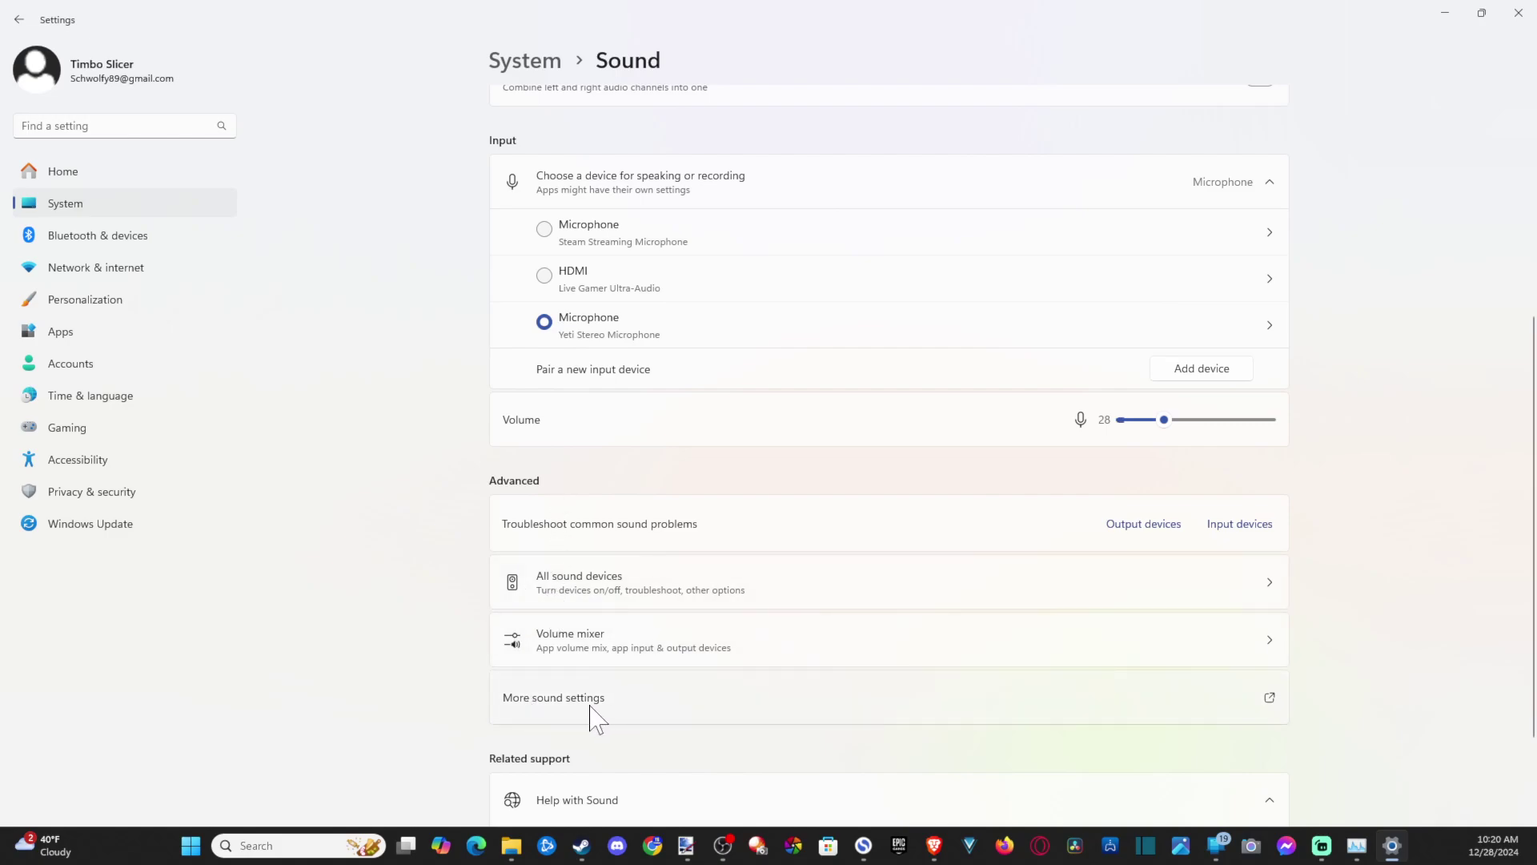
{"action": "left_click", "coordinate": [535, 706]}
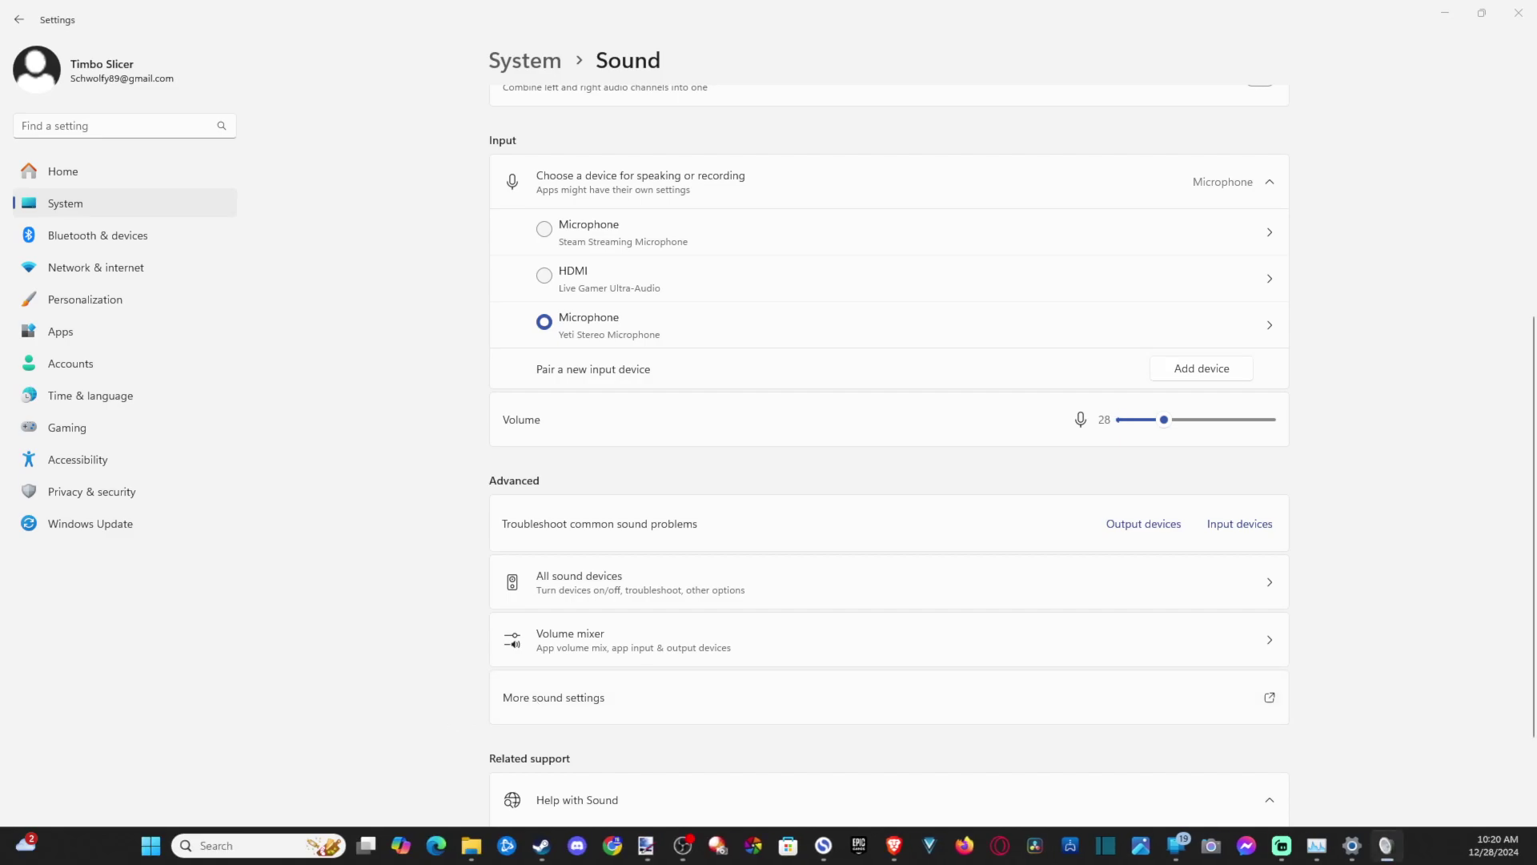
- Enable 'Listen to this device' on the HDMI recording device and confirm both Sound dialogs
{"action": "left_click_drag", "start_coordinate": [721, 303], "coordinate": [818, 274]}
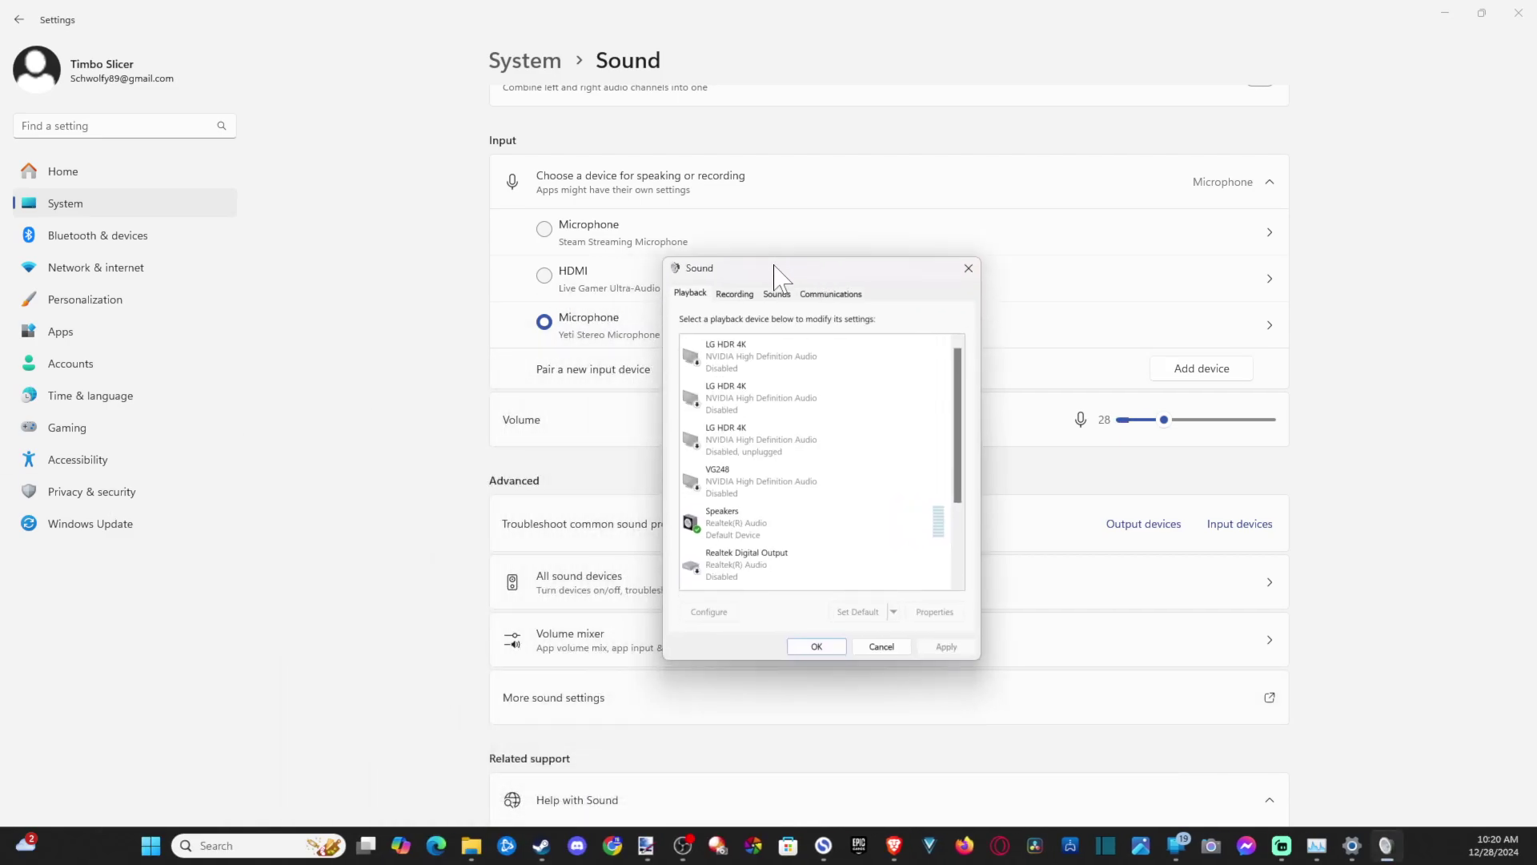
{"action": "left_click", "coordinate": [733, 294]}
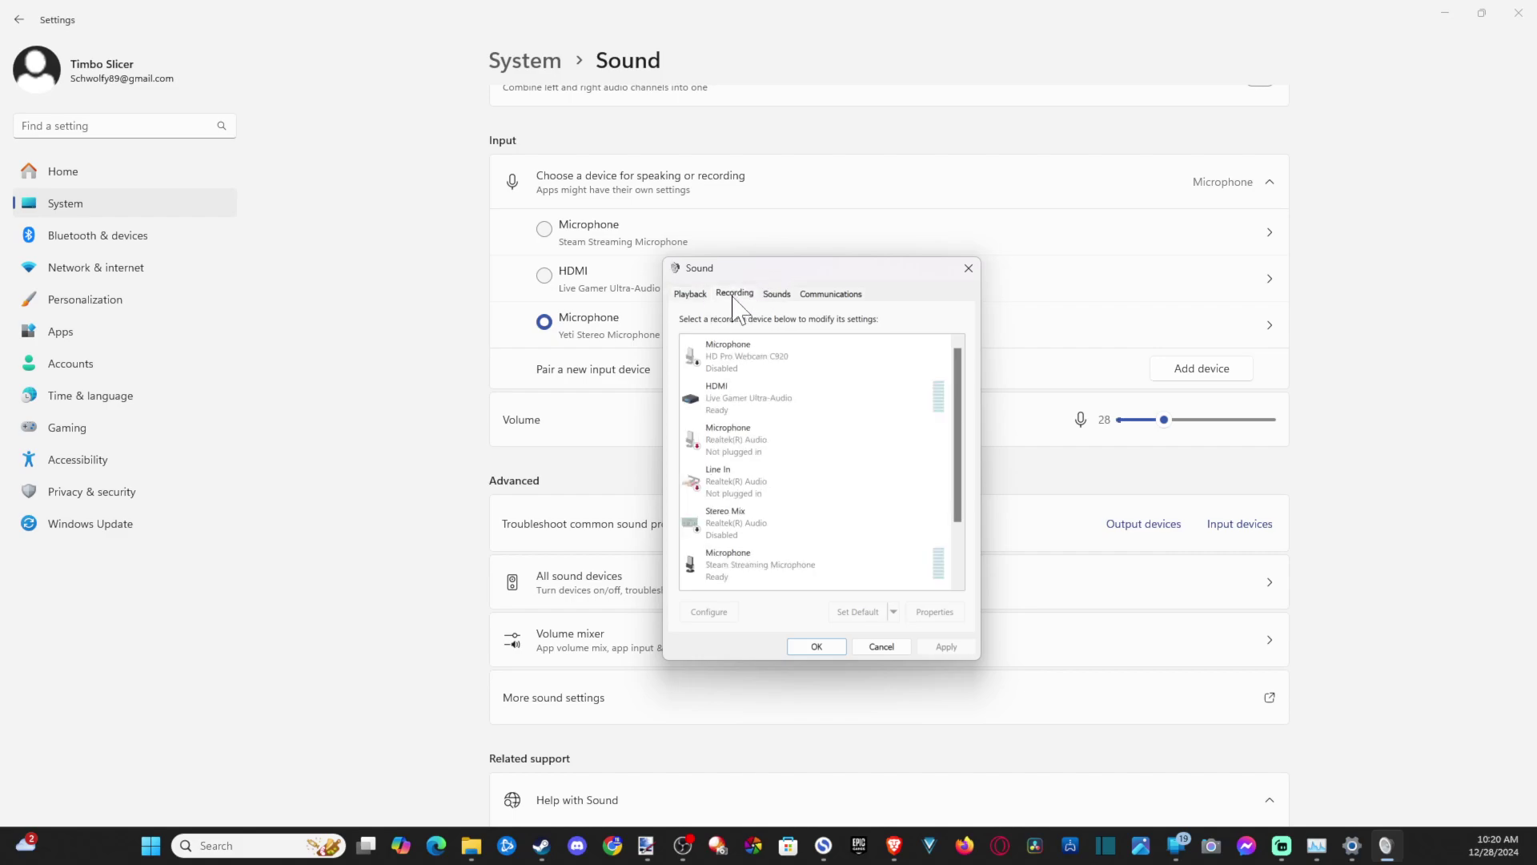
{"action": "double_click", "coordinate": [782, 408]}
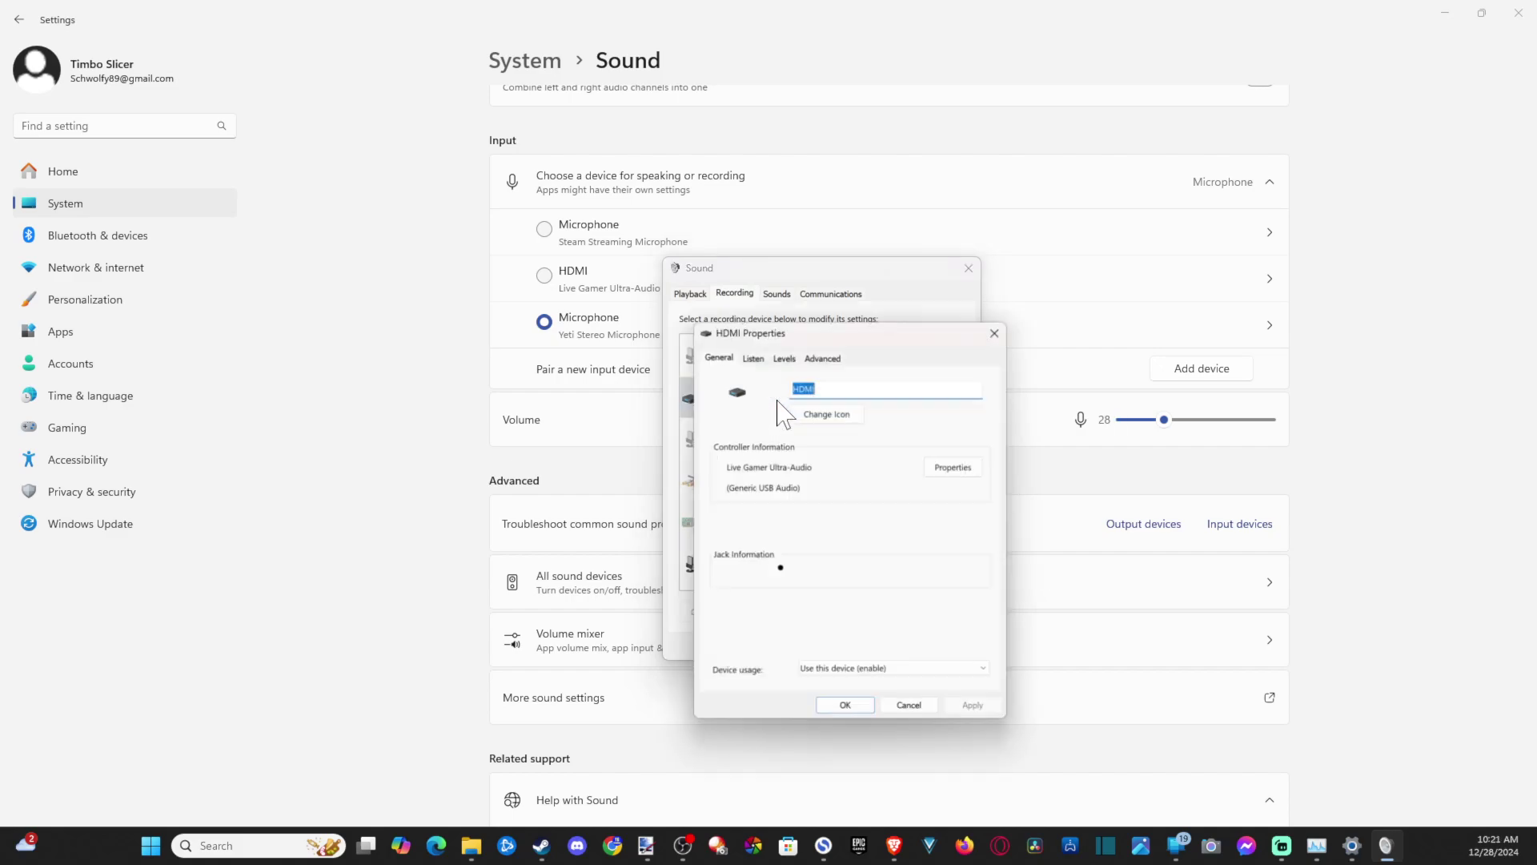
{"action": "left_click", "coordinate": [750, 352]}
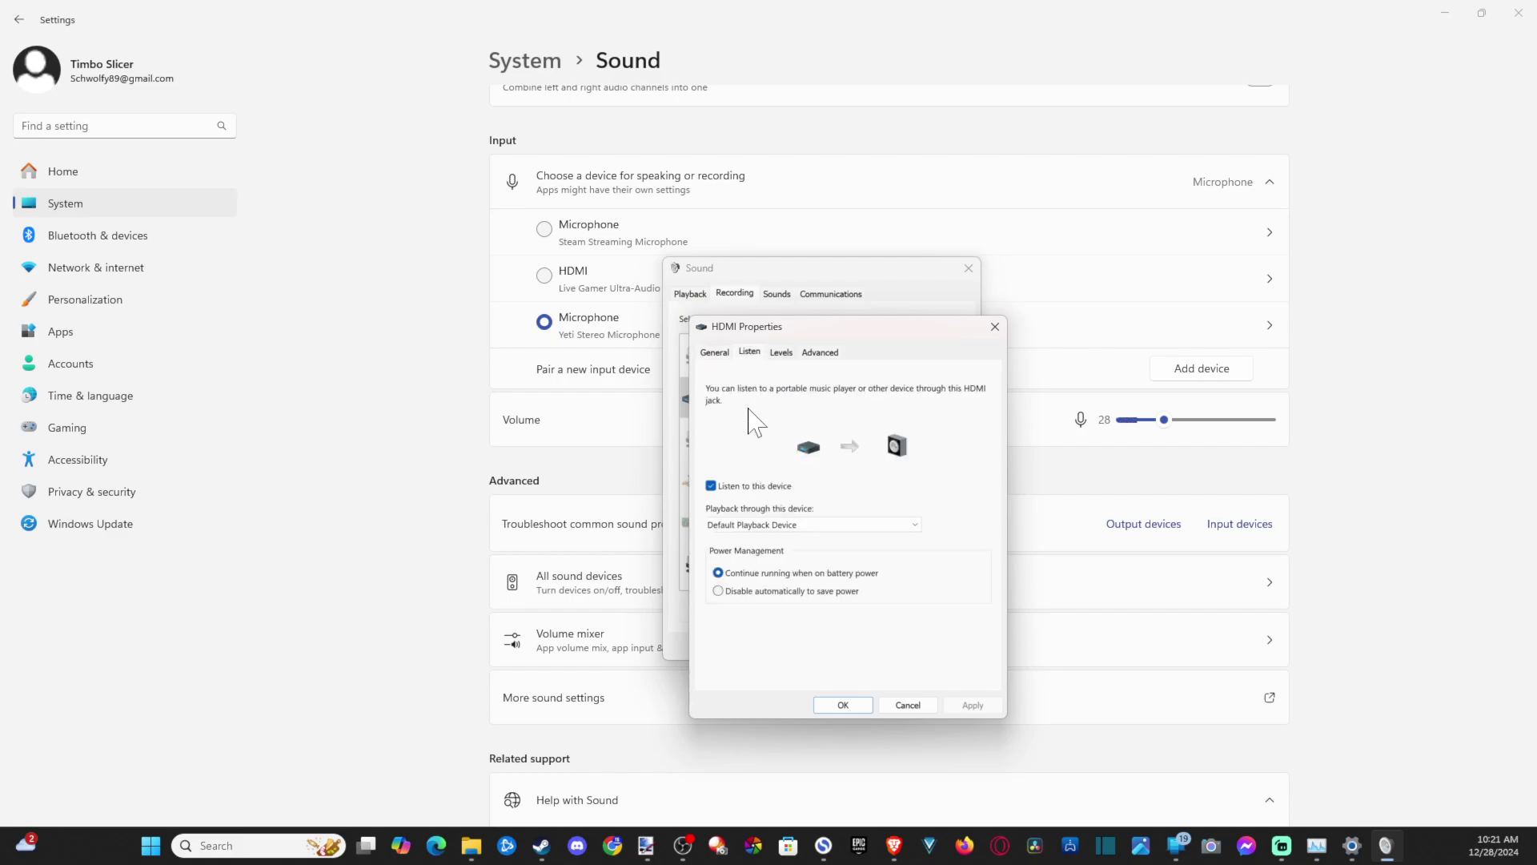
{"action": "left_click", "coordinate": [711, 487]}
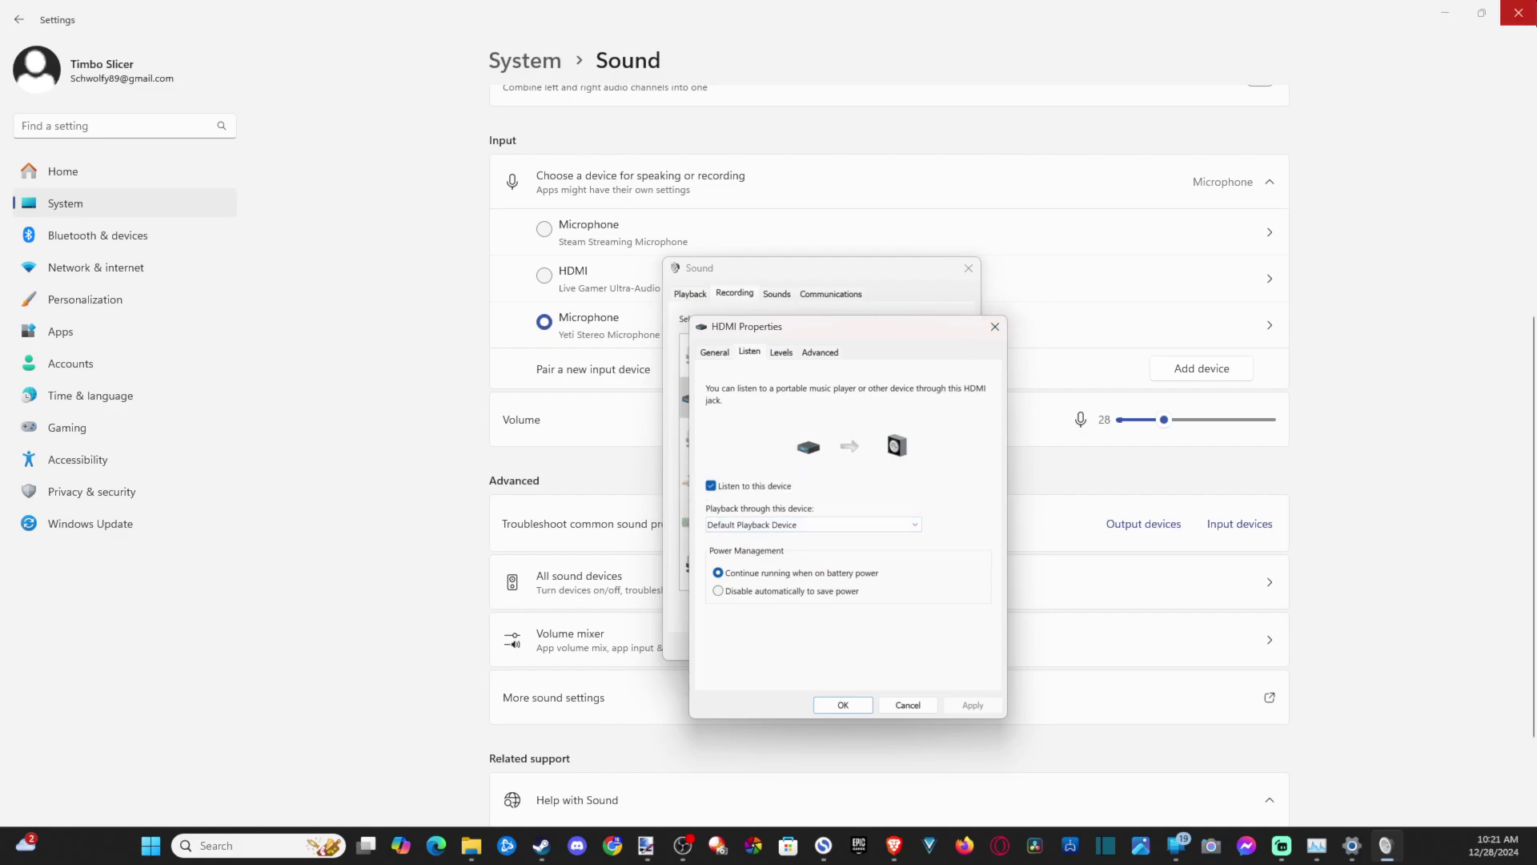
{"action": "left_click", "coordinate": [855, 703]}
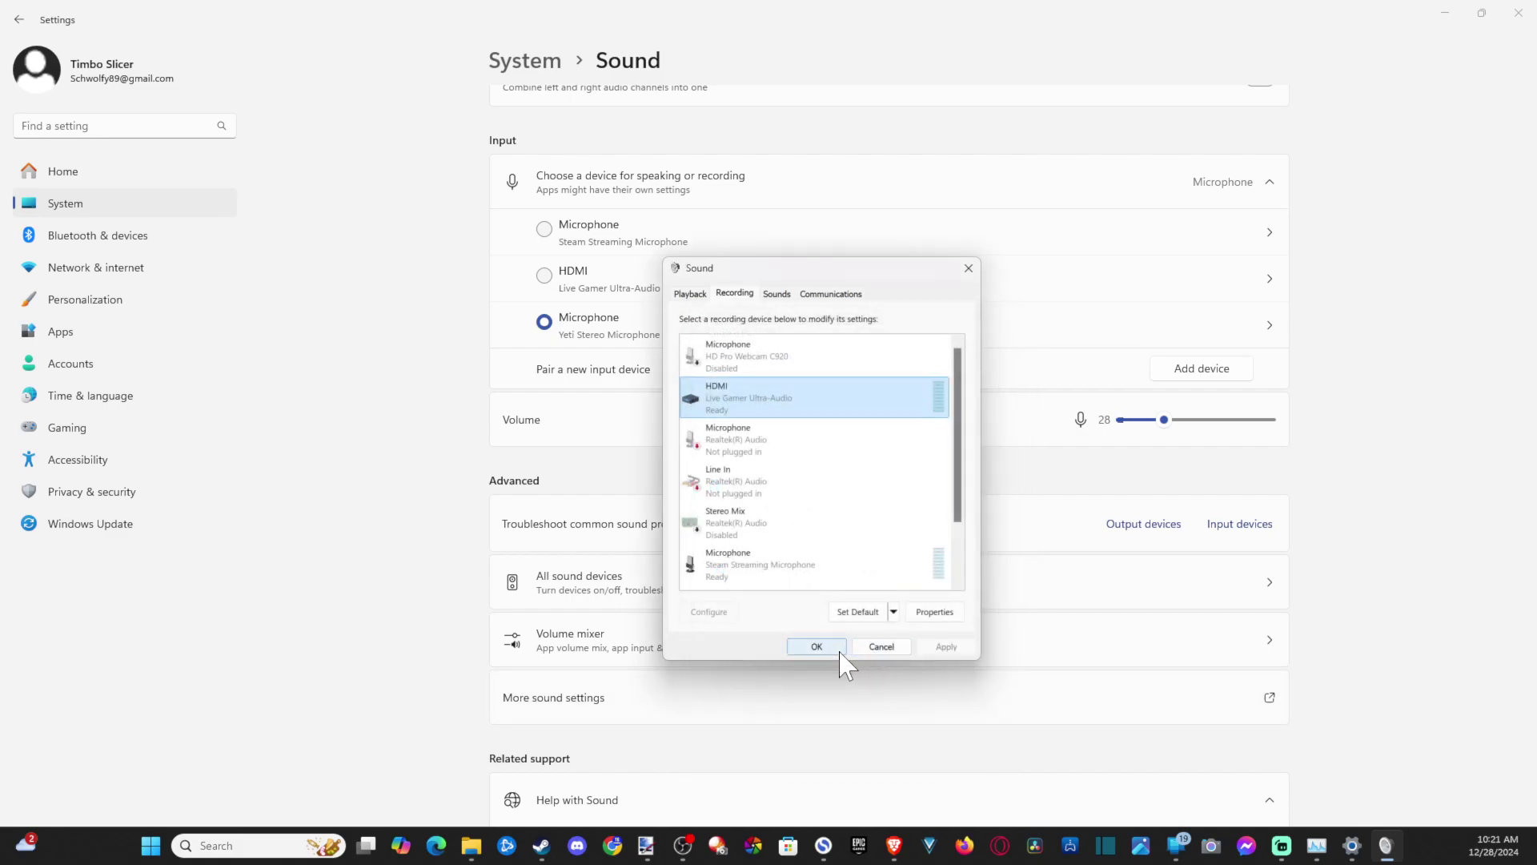
{"action": "left_click", "coordinate": [841, 652]}
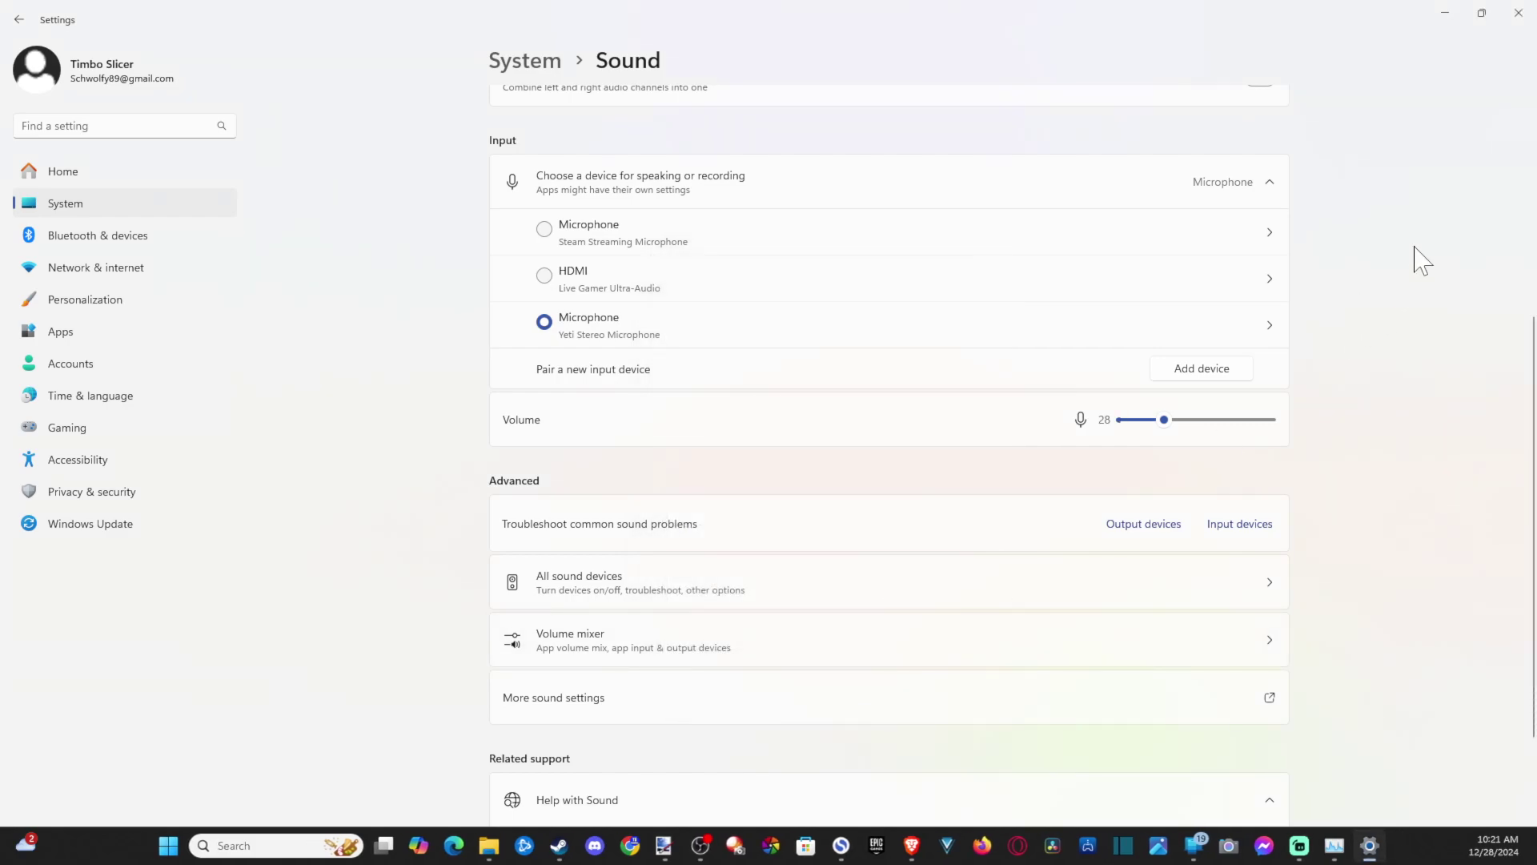
- Minimize Windows Settings and scroll the Streamlabs mixer showing Capture Card and Desktop Audio
{"action": "left_click", "coordinate": [1445, 12]}
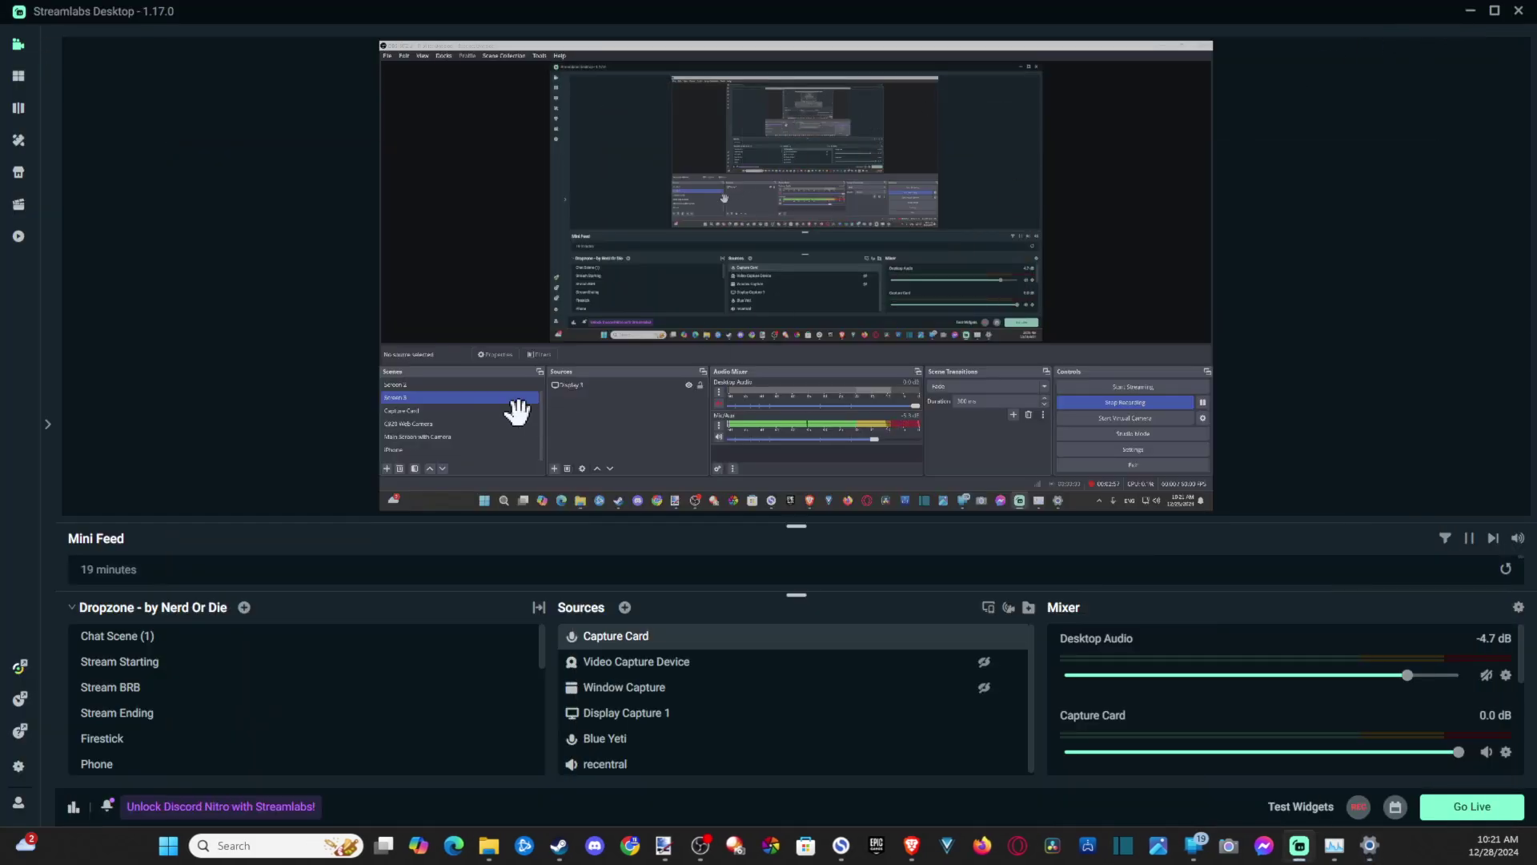
{"action": "scroll", "coordinate": [1154, 734], "scroll_direction": "down", "scroll_amount": 2}
{"action": "scroll", "coordinate": [1151, 722], "scroll_direction": "down", "scroll_amount": 1}
{"action": "scroll", "coordinate": [1152, 724], "scroll_direction": "up", "scroll_amount": 3}
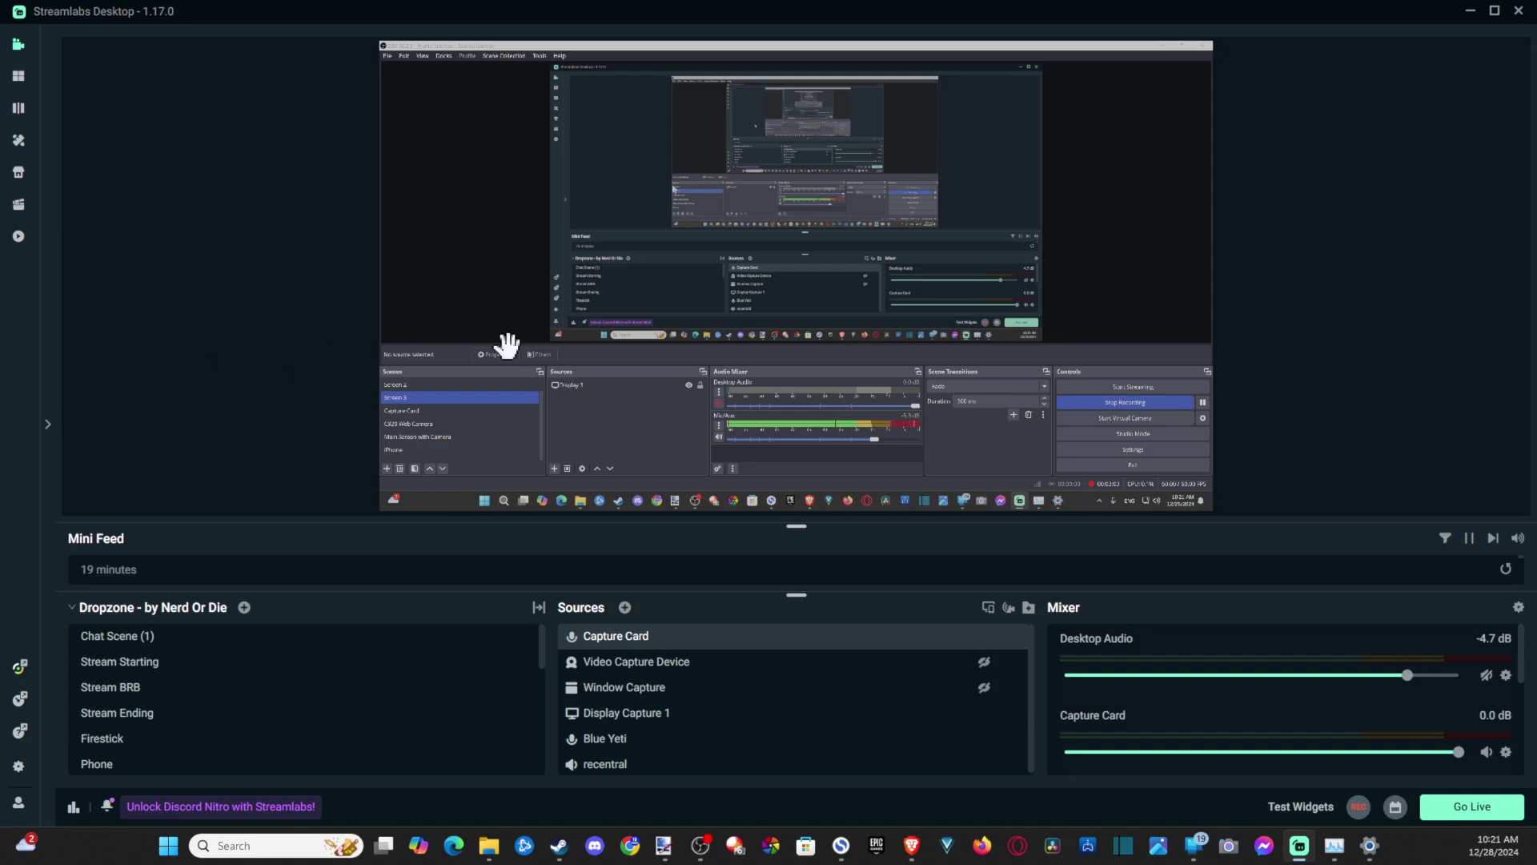